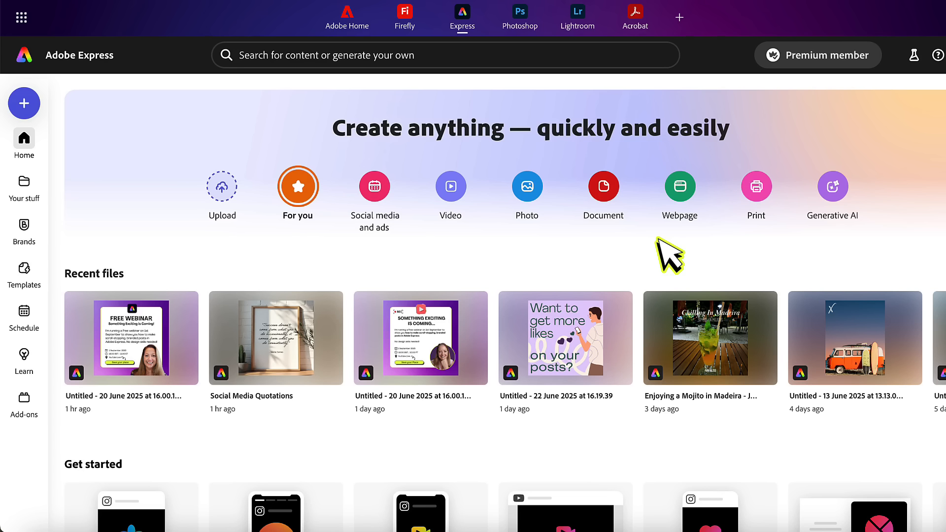
Open the recent Social Media Quotations design and browse the template gallery through the Seasonal moments, Trends and Industries sections
left_click(303, 375)
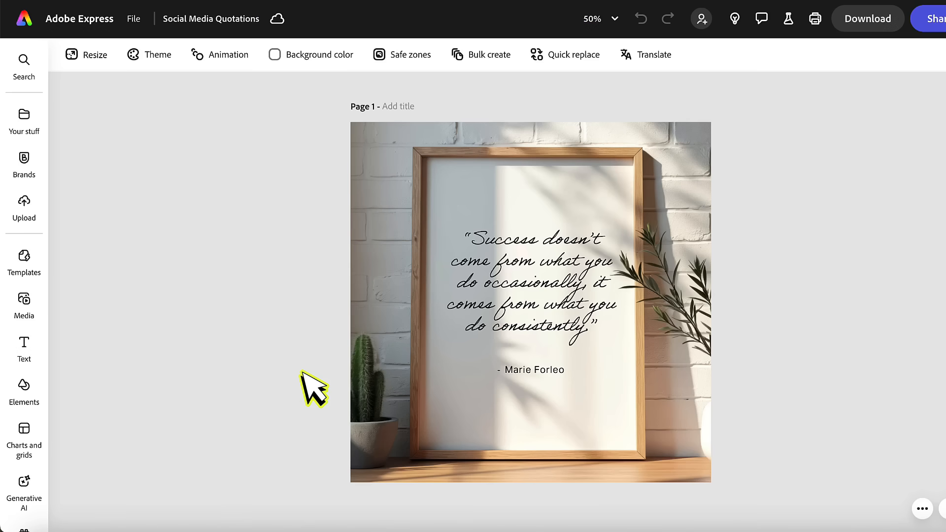
left_click(557, 371)
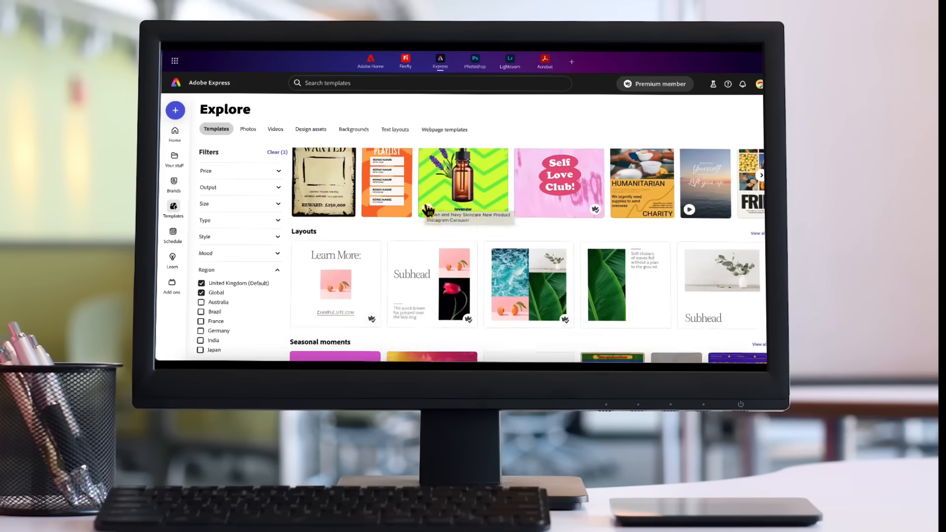
scroll(429, 211, "down", 4)
scroll(429, 211, "down", 4)
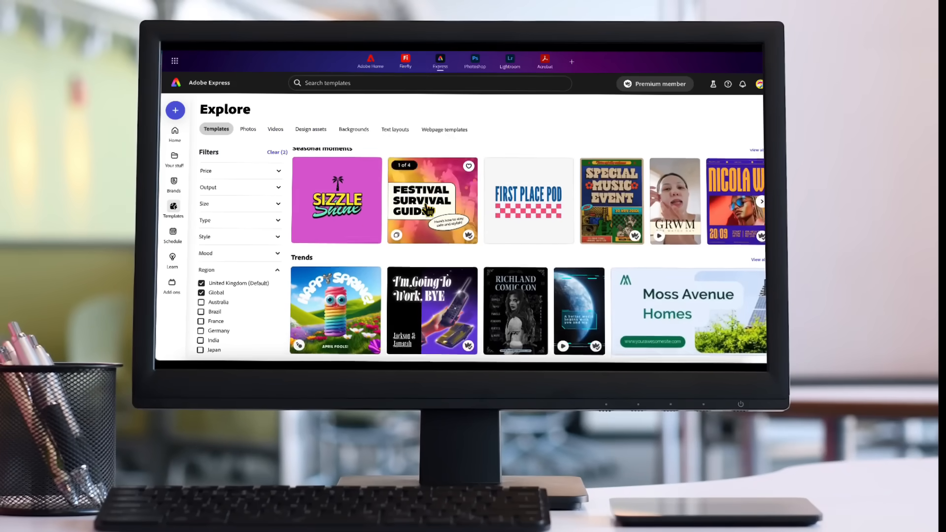
scroll(429, 209, "down", 4)
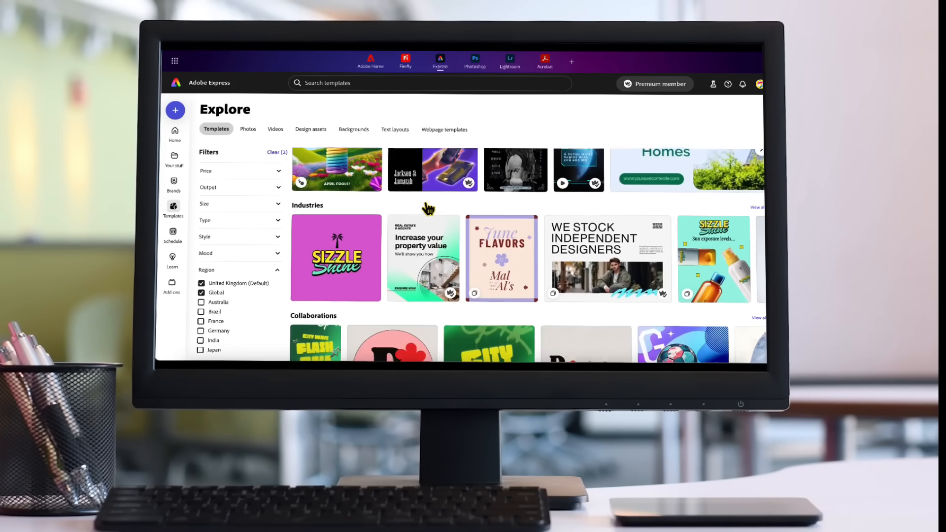
scroll(428, 209, "down", 4)
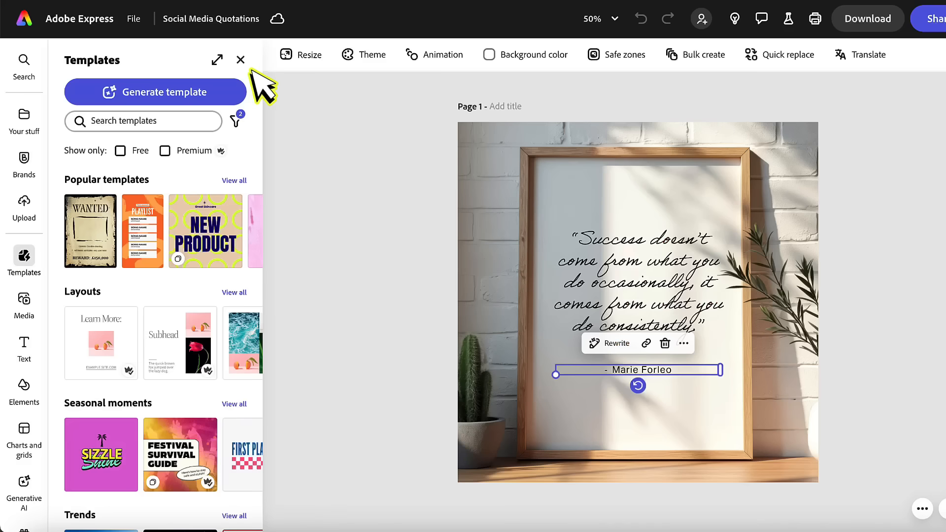
left_click(241, 59)
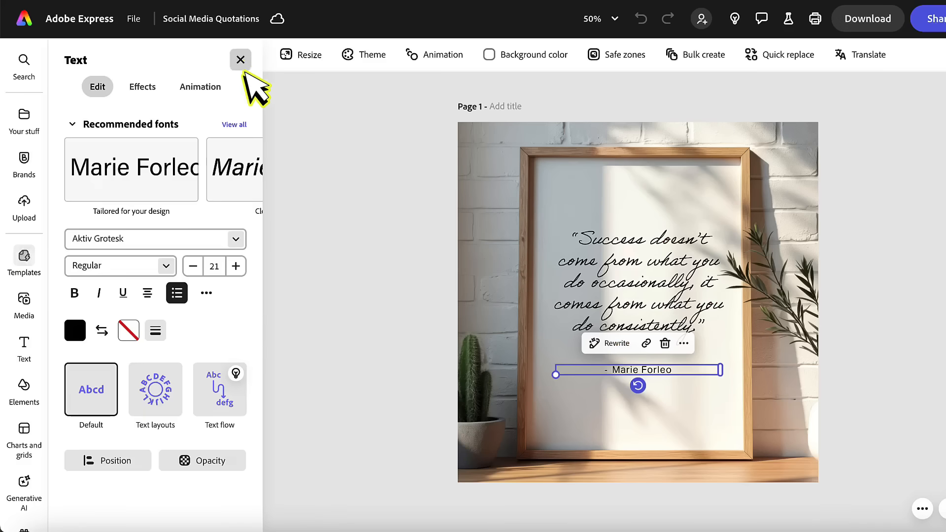
left_click(240, 59)
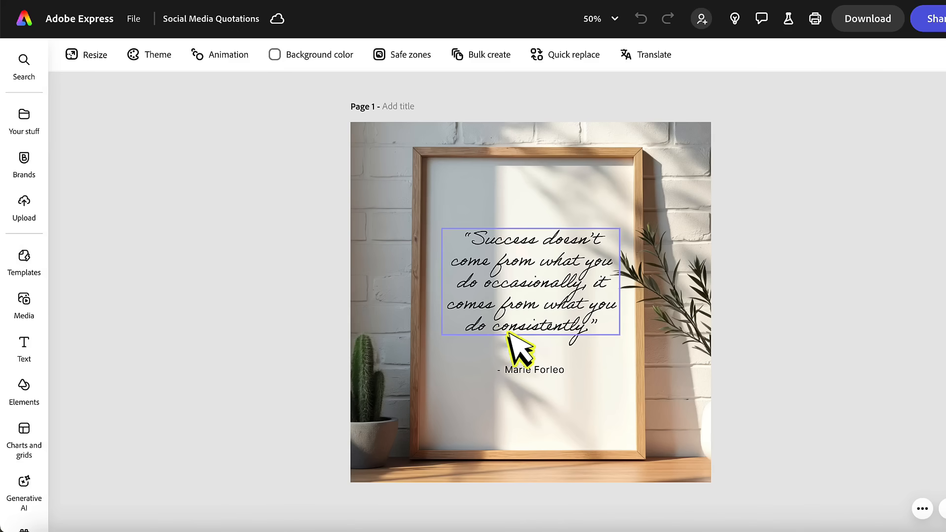
Select the quotation and the attribution line in turn to check that they are separate text elements
left_click(599, 369)
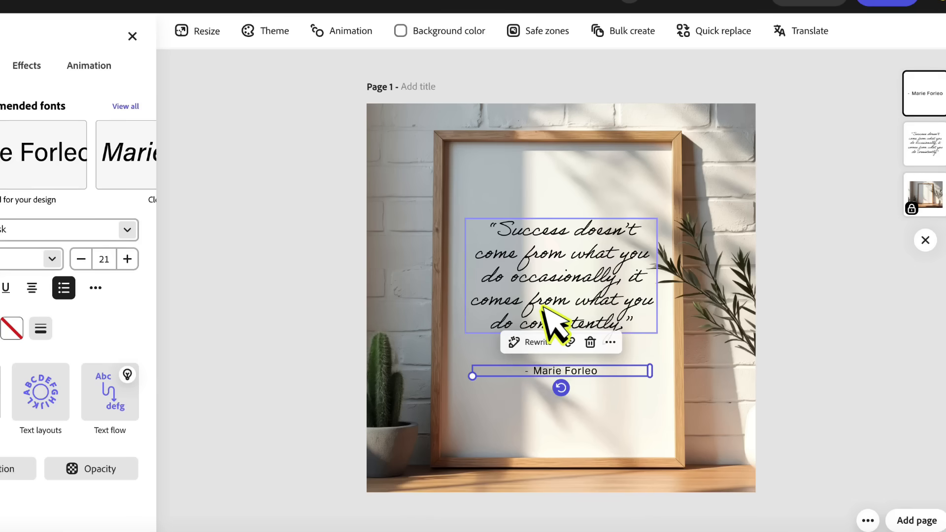
left_click(622, 310)
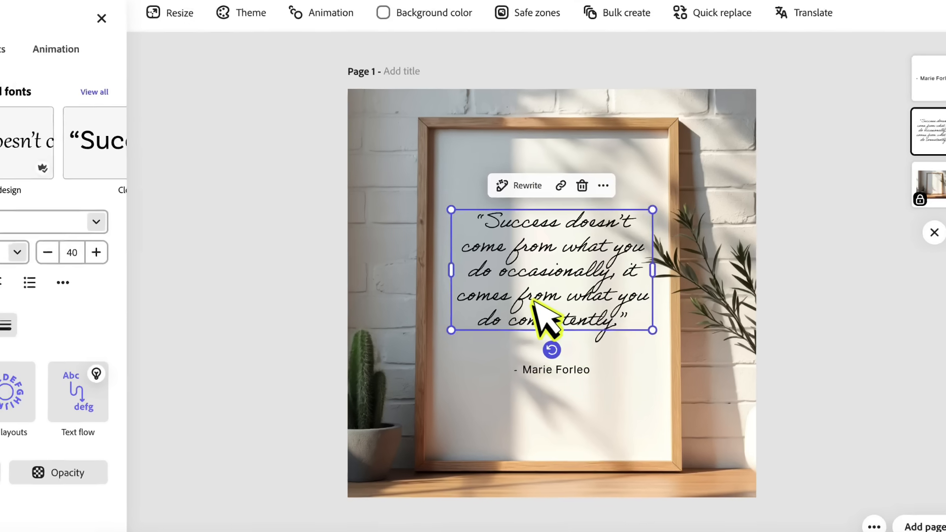
left_click(558, 369)
left_click(548, 294)
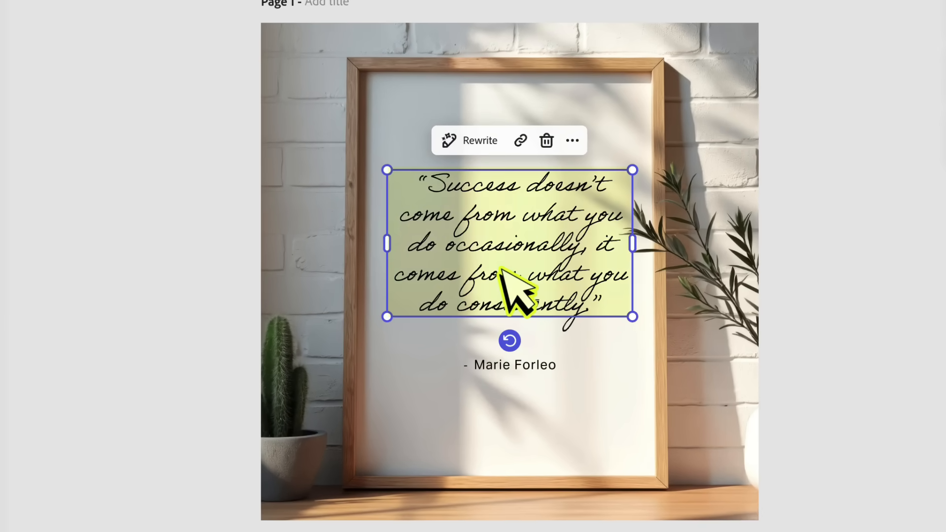
left_click(485, 365)
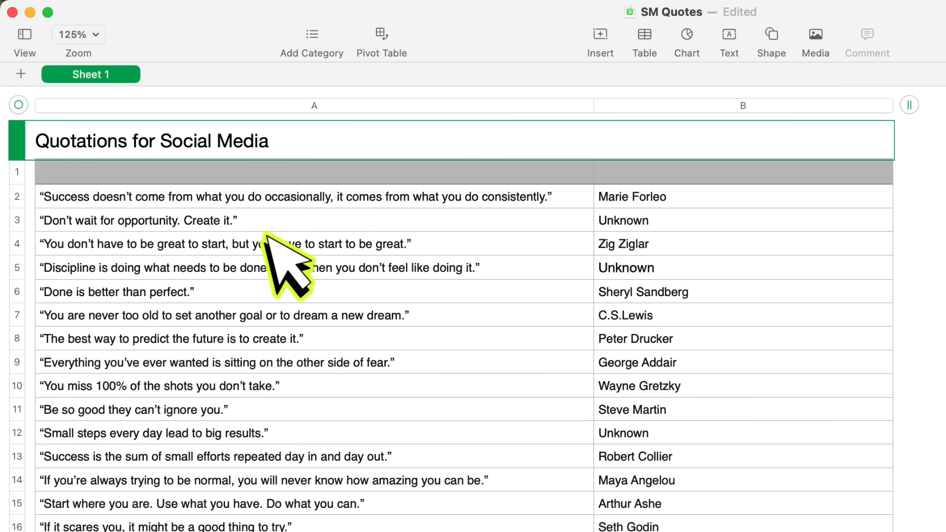
Switch to the SM Quotes spreadsheet in Numbers and label the header cells of columns A and B Quotation and Source
left_click(251, 179)
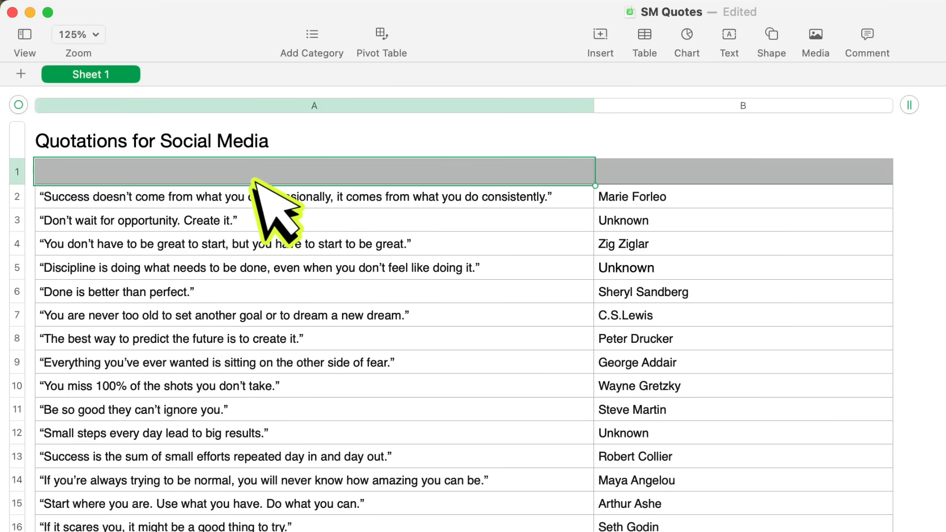
type("Quotation")
left_click(699, 168)
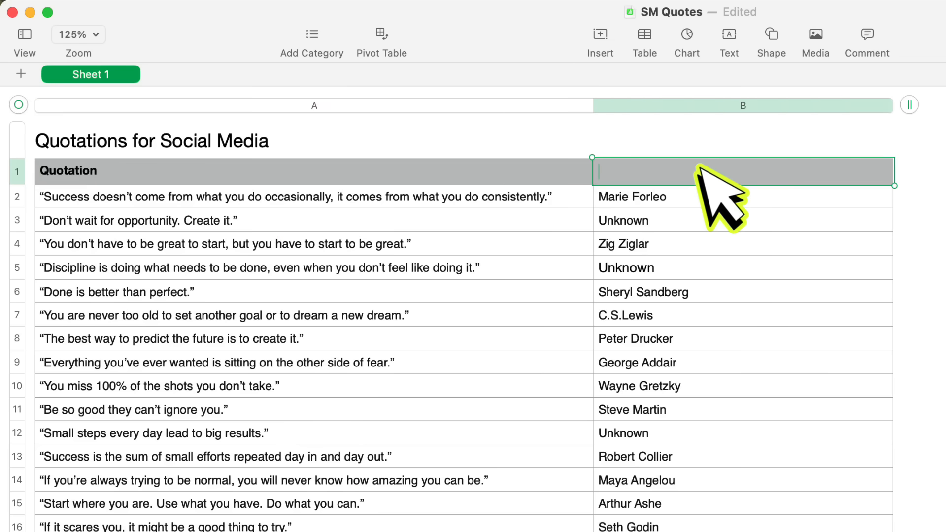
type("Source")
left_click(444, 245)
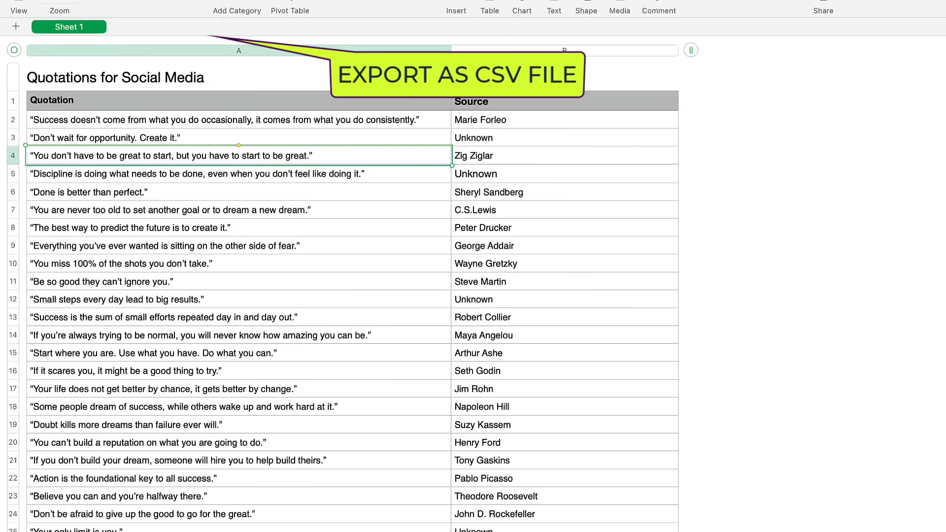
Export the SM Quotes spreadsheet to CSV format
left_click(88, 0)
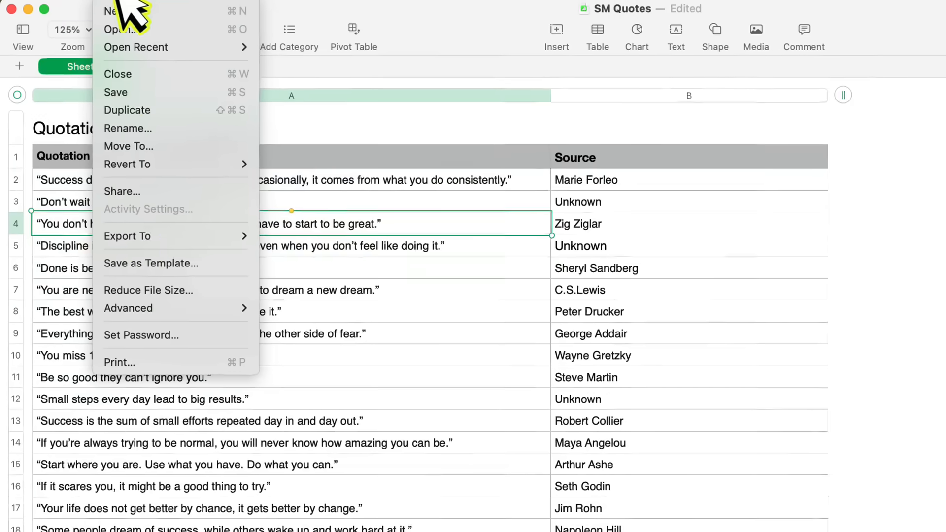
mouse_move(130, 239)
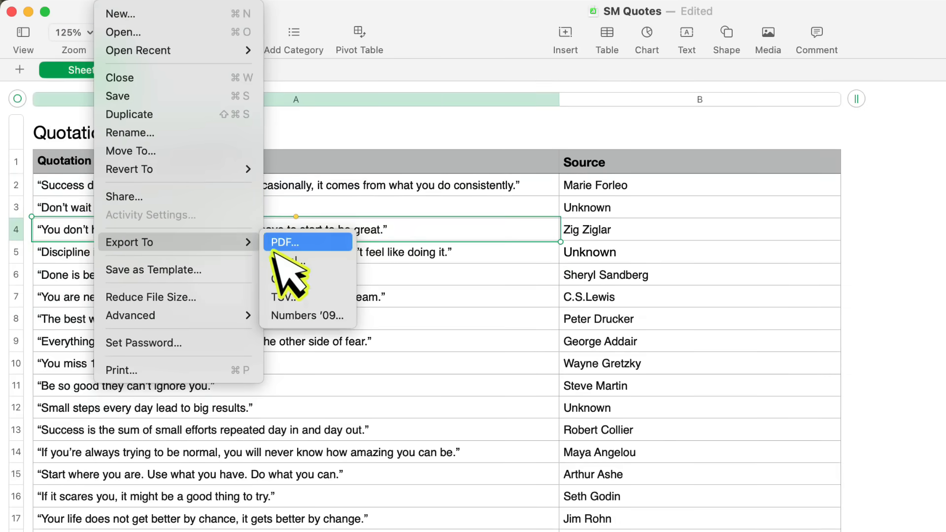
left_click(277, 279)
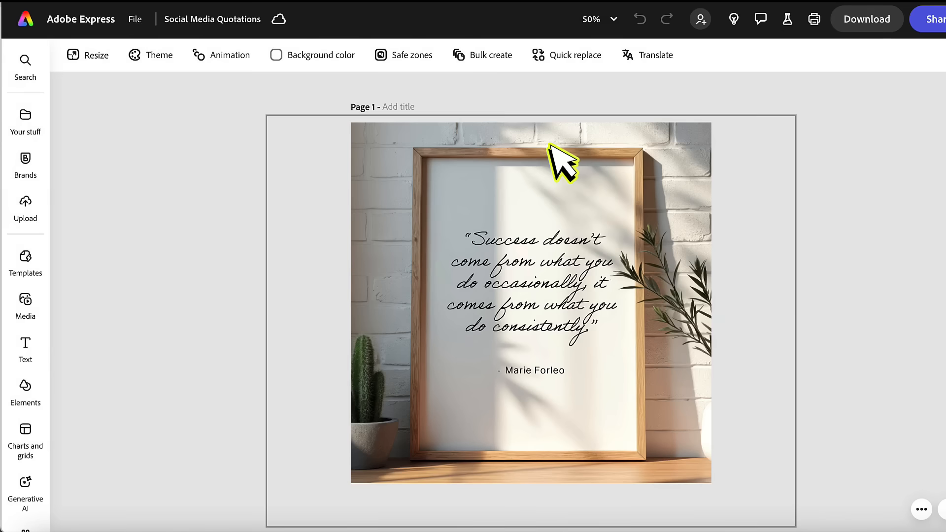
Switch to Adobe Express, start Bulk create for the quotation design, and import SM Quotes.csv as its data
left_click(492, 55)
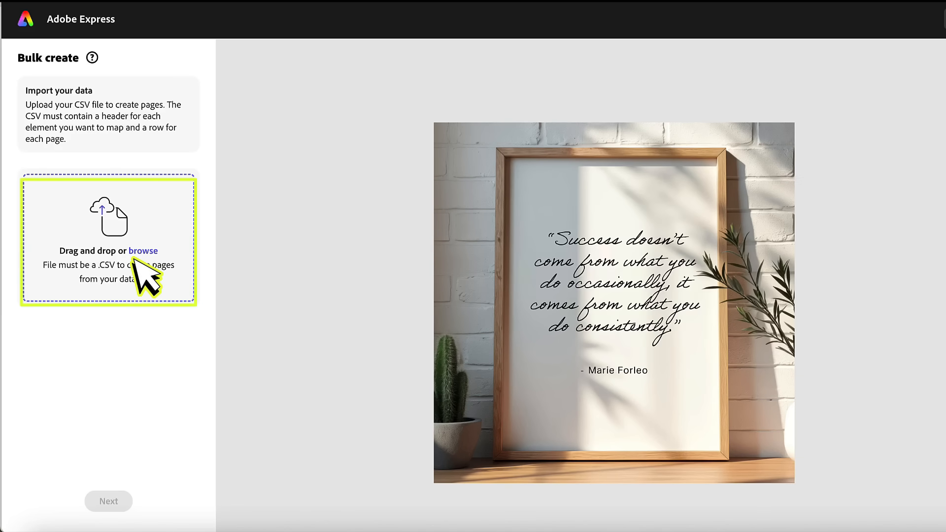
left_click(114, 249)
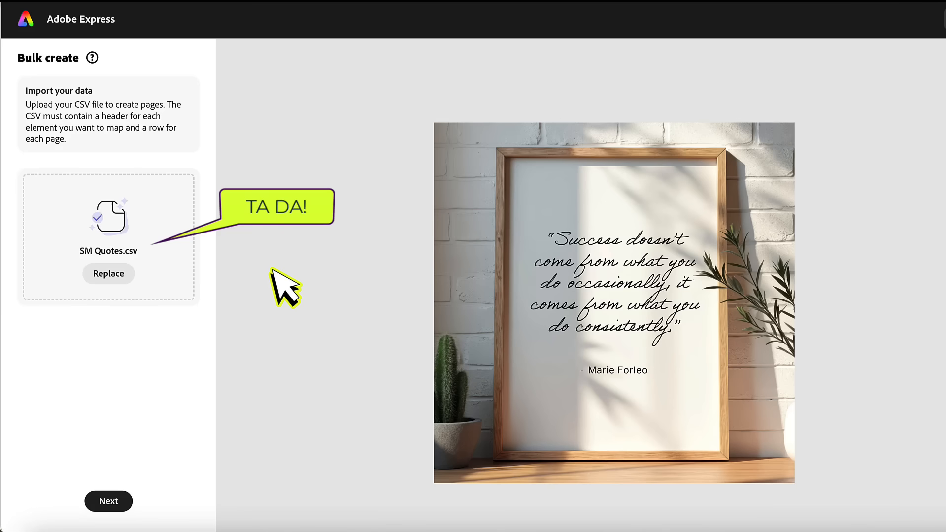
left_click(112, 501)
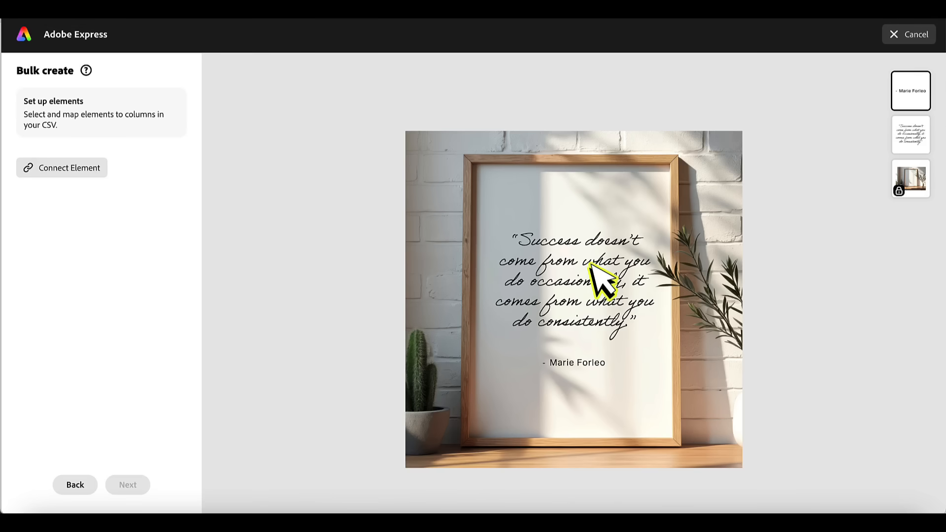
Connect the quotation text element to the Quotation column of the CSV
left_click(587, 263)
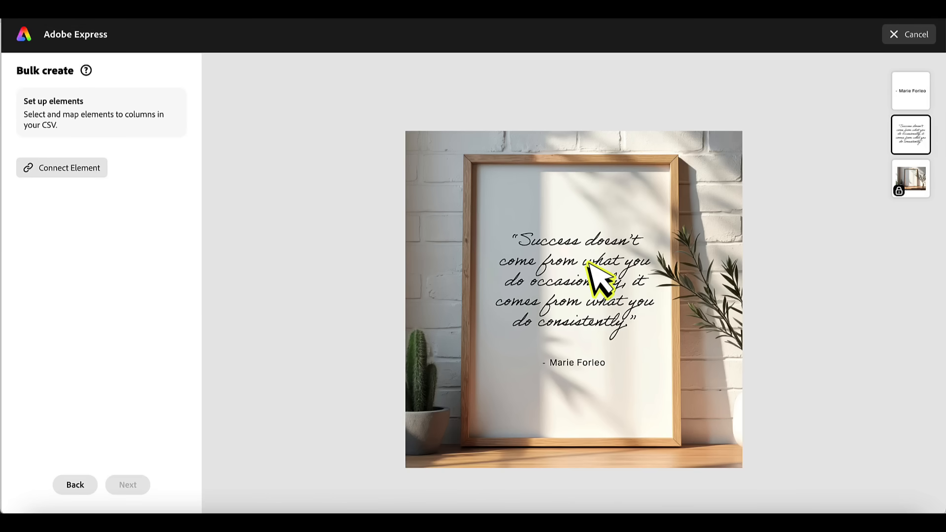
left_click(588, 263)
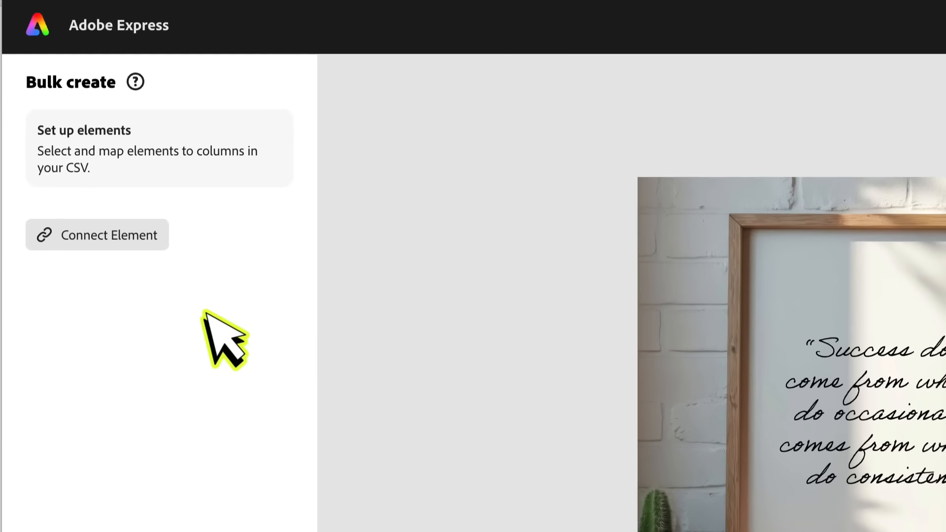
left_click(122, 242)
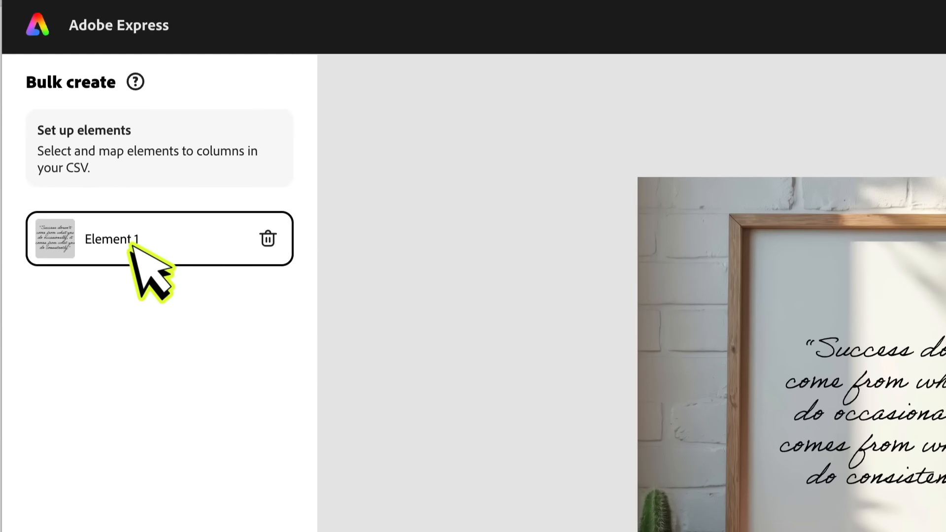
left_click(130, 244)
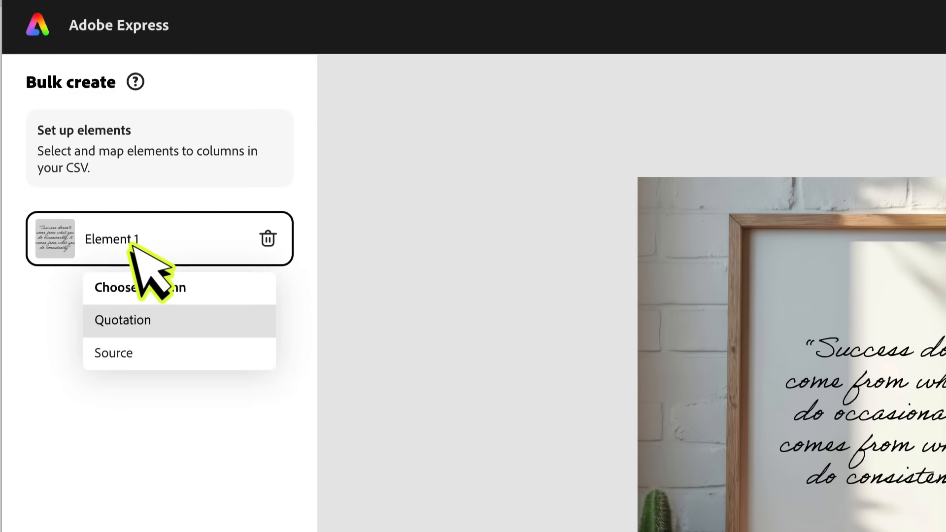
left_click(121, 322)
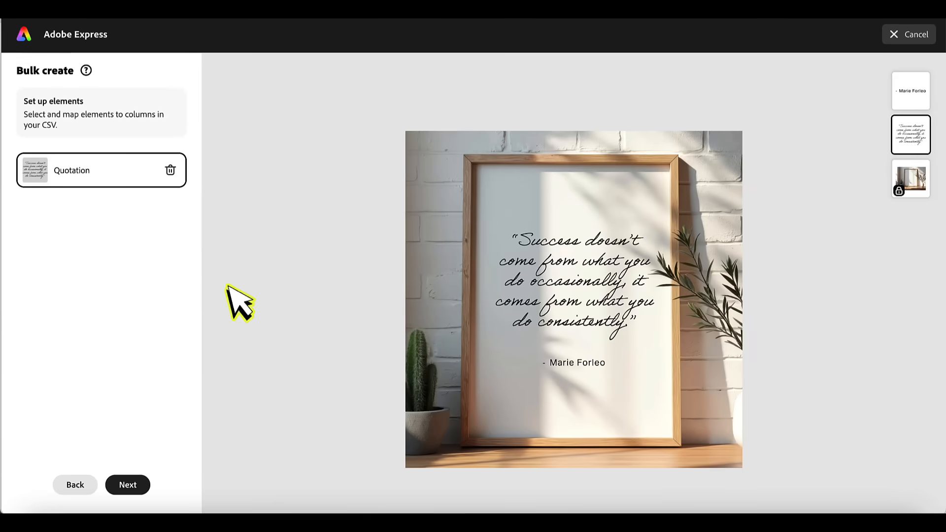
Connect the attribution text below the quotation to the Source column and continue to the page preview
left_click(579, 368)
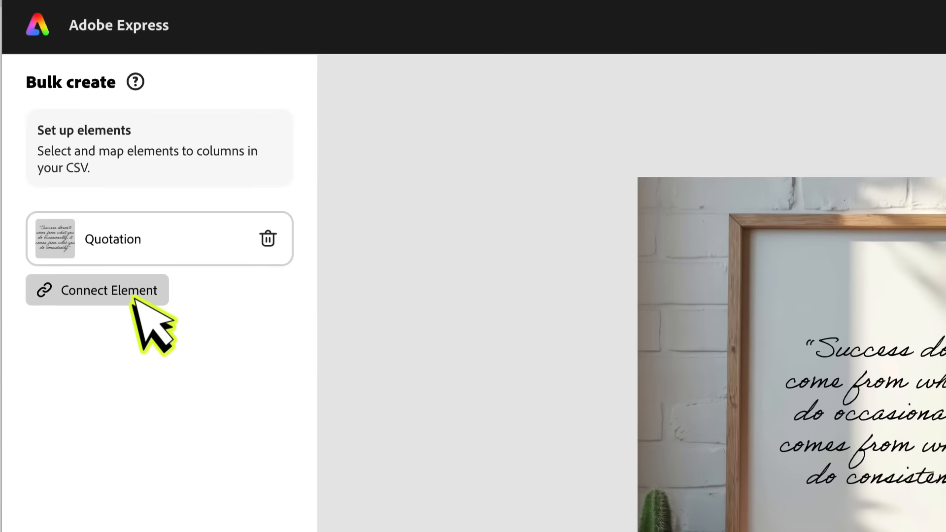
left_click(132, 296)
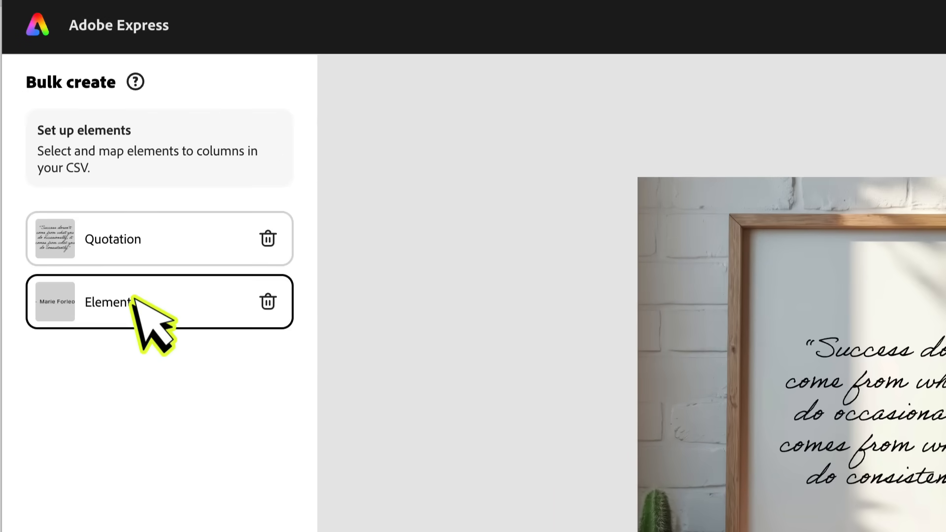
left_click(101, 302)
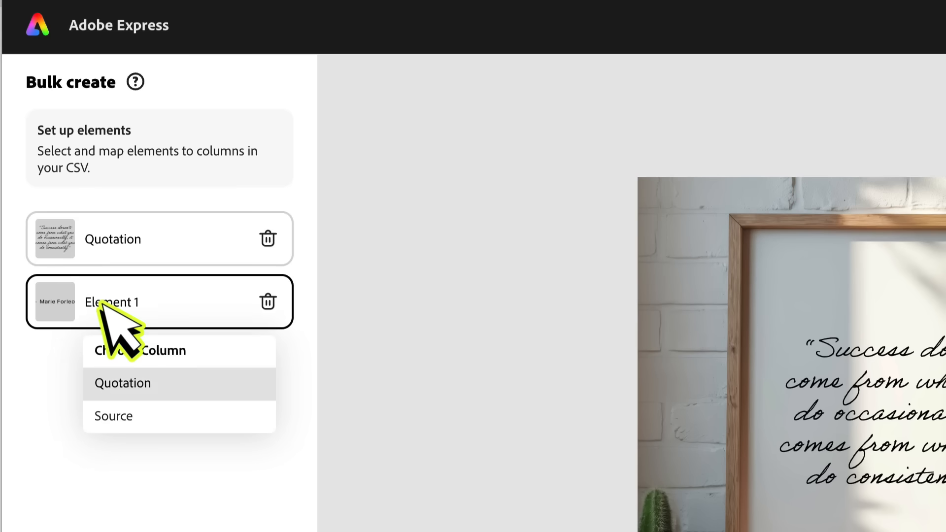
left_click(117, 416)
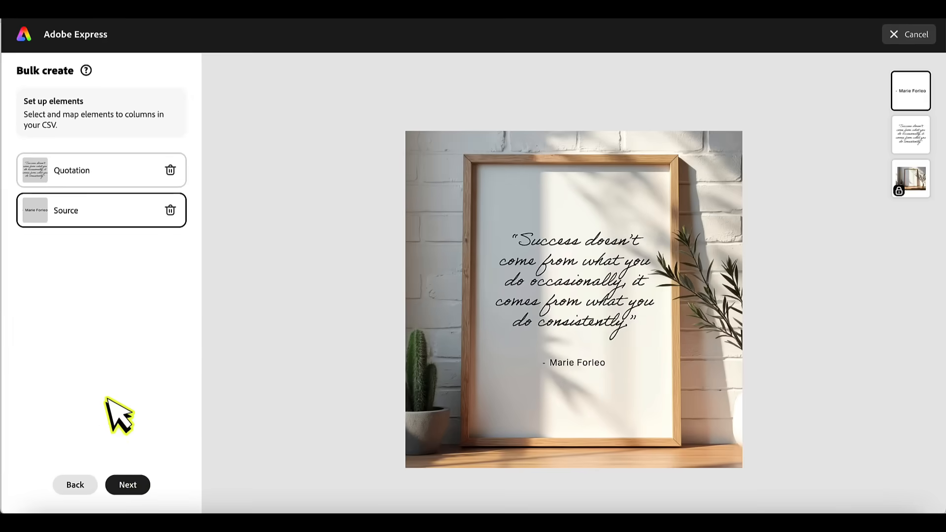
left_click(130, 484)
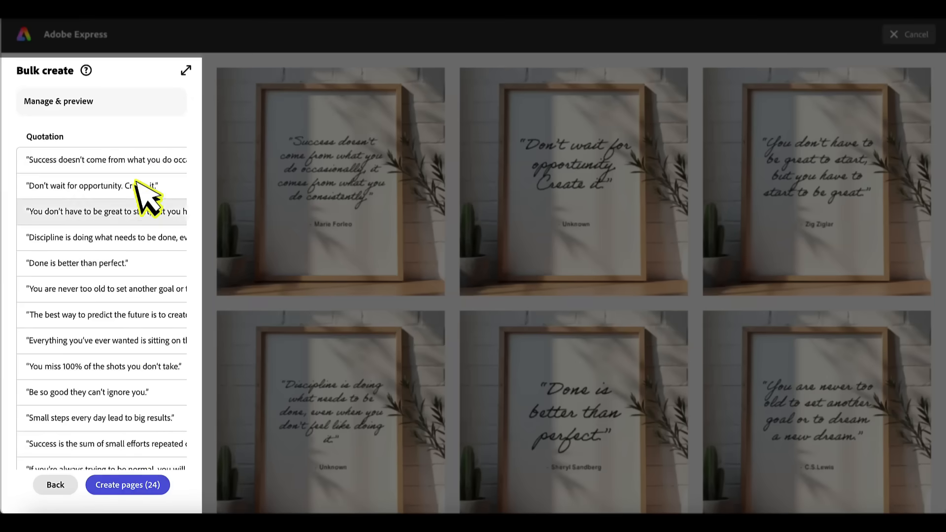
Review the full table of quotations and sources, and look through the previews of the generated pages
left_click(186, 70)
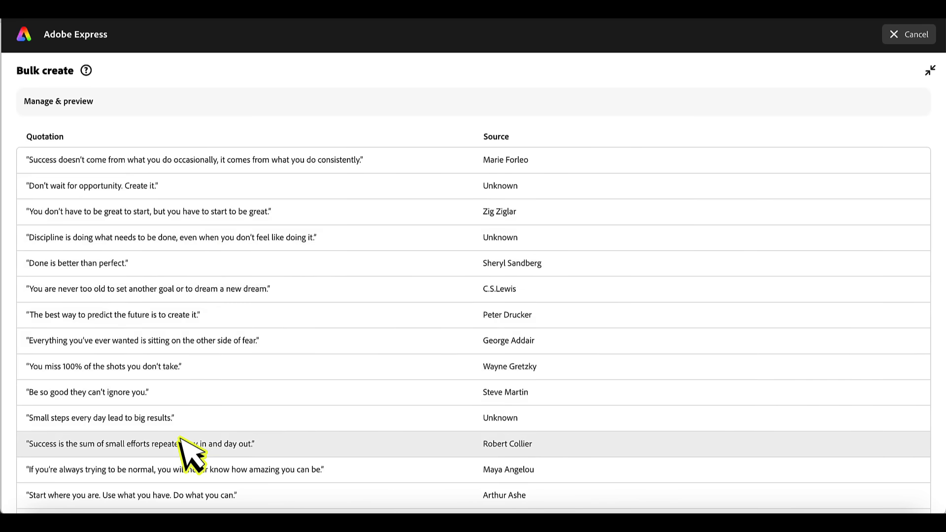
scroll(189, 451, "down", 1)
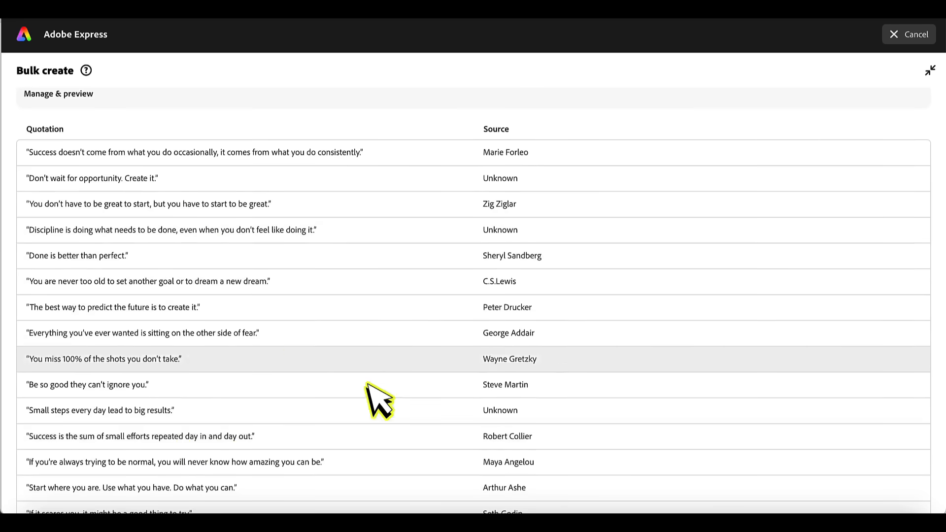
left_click(931, 70)
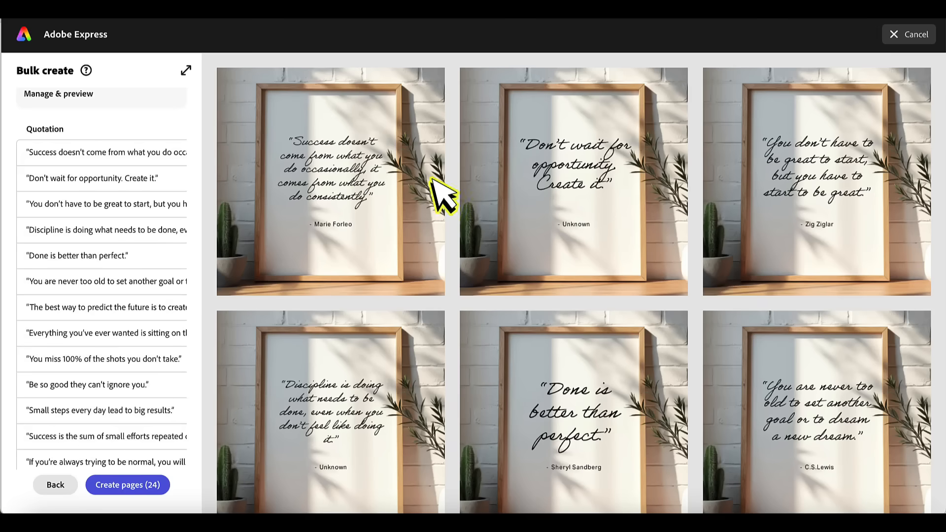
scroll(666, 202, "down", 5)
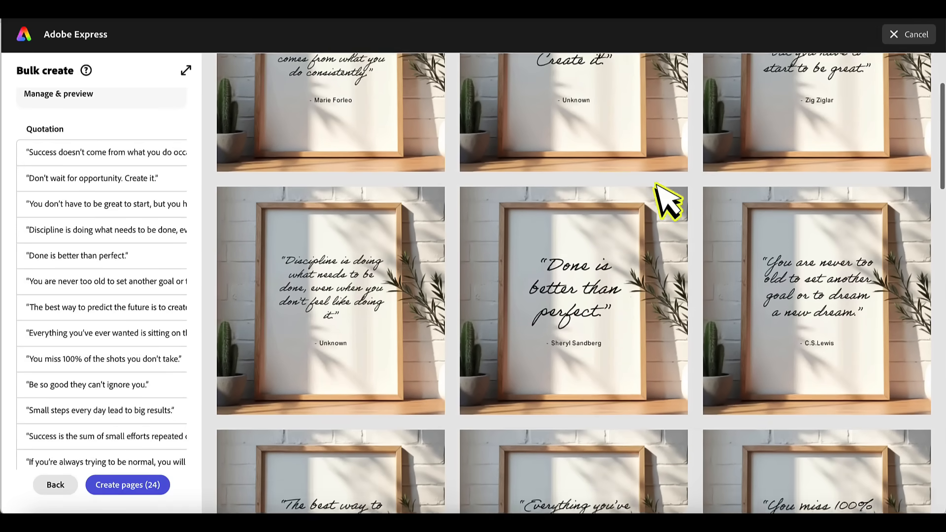
scroll(667, 202, "down", 8)
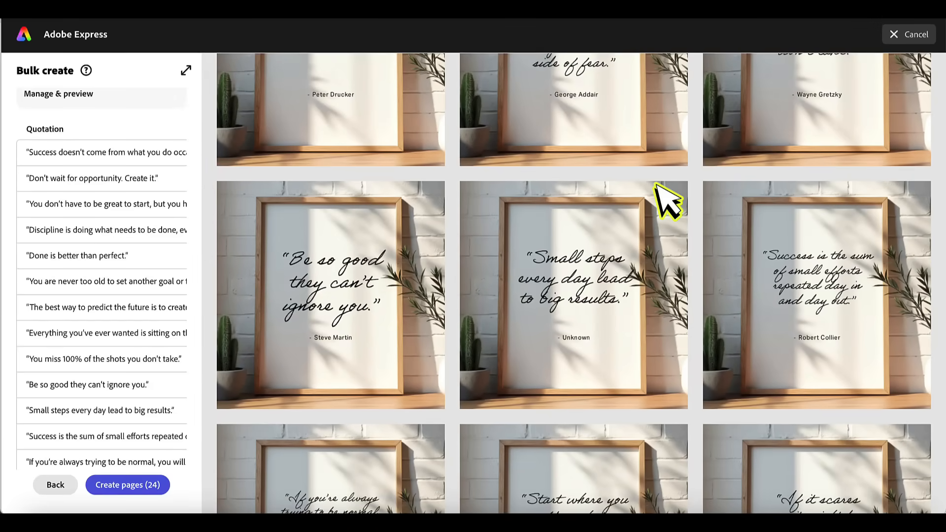
Create all 24 pages from the previewed quotation data and look through the generated pages
scroll(657, 186, "down", 10)
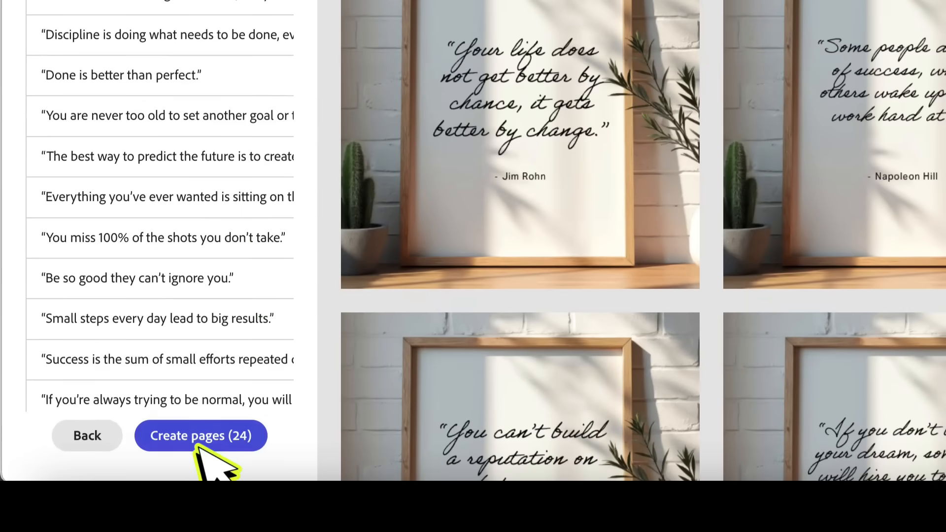
left_click(197, 445)
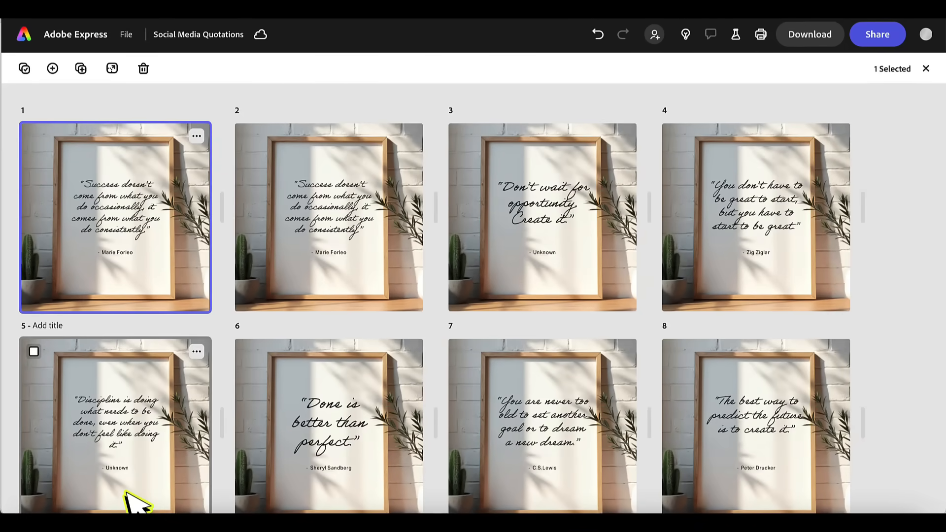
scroll(126, 493, "down", 15)
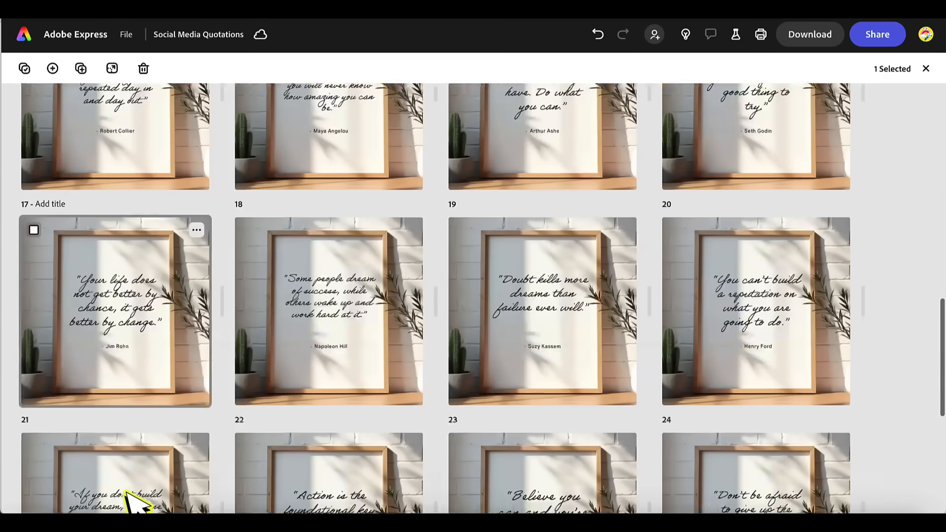
scroll(128, 498, "down", 5)
scroll(128, 499, "up", 20)
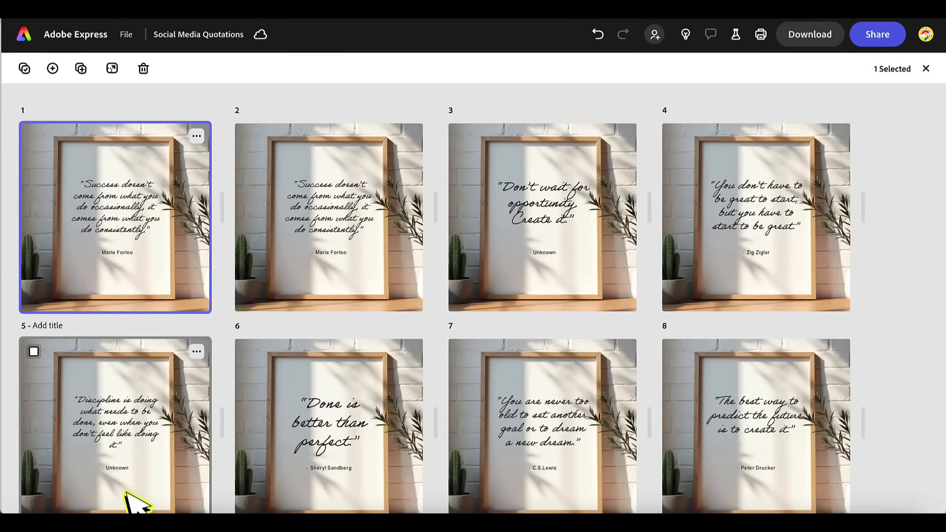
scroll(133, 503, "down", 2)
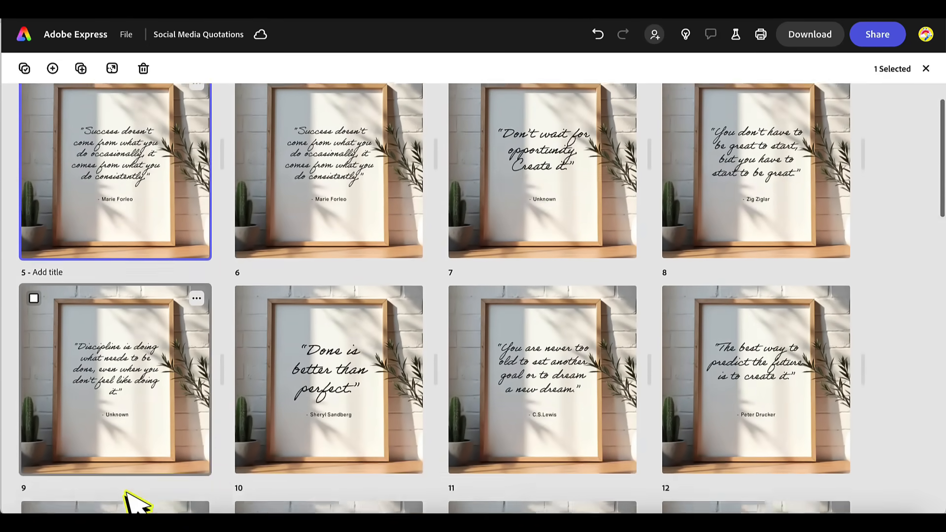
Open page 6 with the "Done is better than perfect." quotation and reduce its text size to 51
double_click(317, 386)
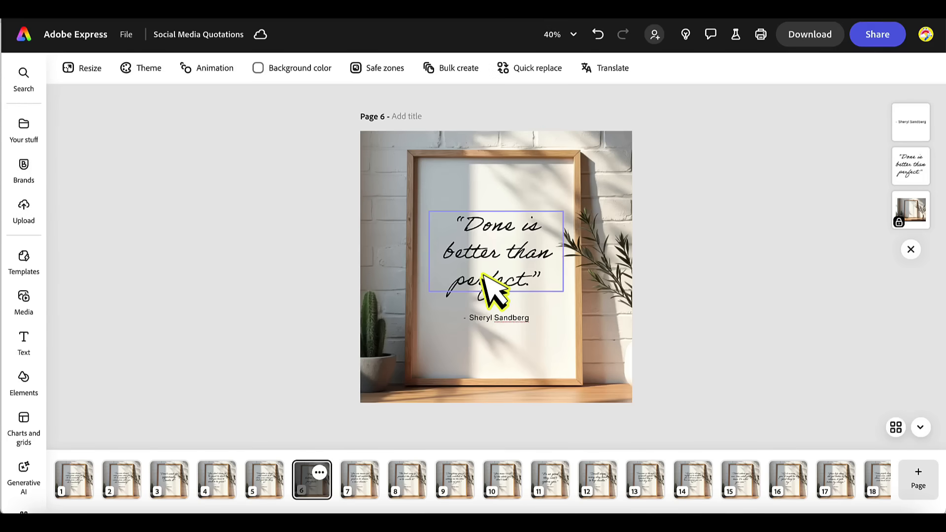
left_click(482, 274)
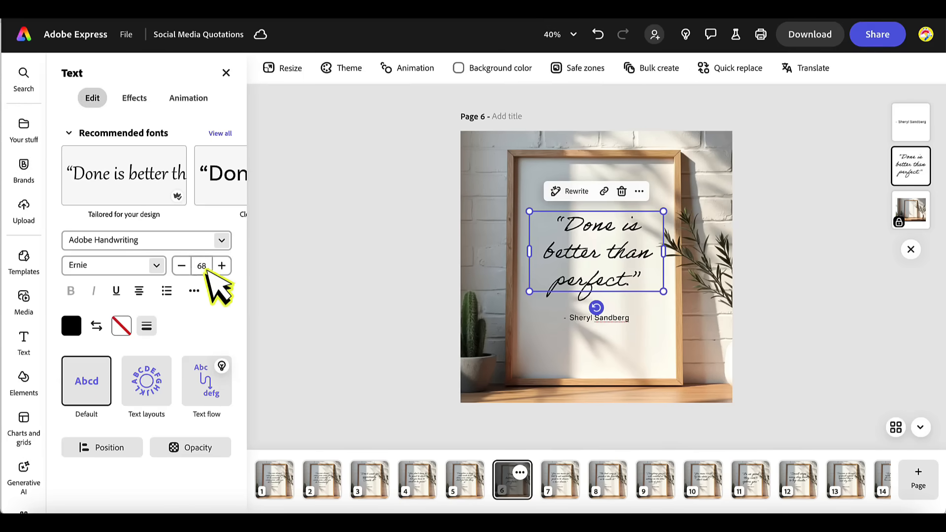
left_click(182, 267)
left_click(181, 266)
left_click(181, 267)
left_click(181, 266)
left_click(182, 266)
left_click(182, 266)
left_click(181, 267)
left_click(181, 266)
left_click(181, 266)
left_click(181, 266)
left_click(182, 266)
left_click(182, 266)
left_click(182, 266)
left_click(181, 266)
left_click(182, 266)
left_click(181, 266)
Move page 6's quotation slightly down and its attribution slightly up to bring them closer together
left_click_drag(594, 237, 594, 256)
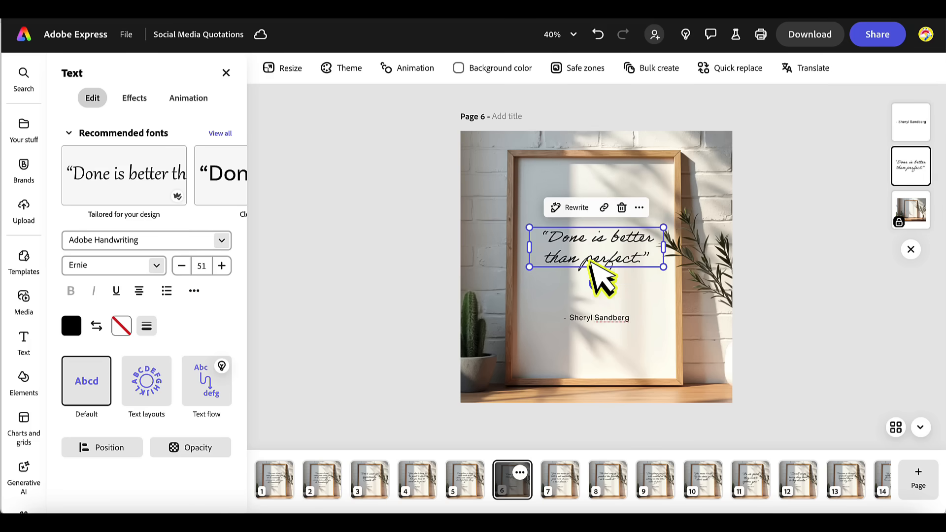
left_click_drag(595, 319, 594, 301)
left_click(360, 338)
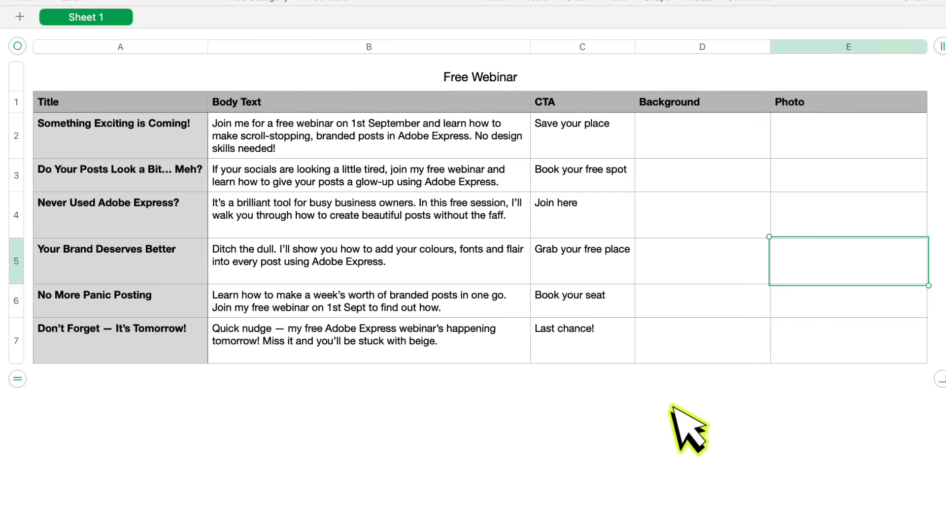
Switch to the Free Webinar spreadsheet in Numbers and start exporting it as CSV
left_click(673, 407)
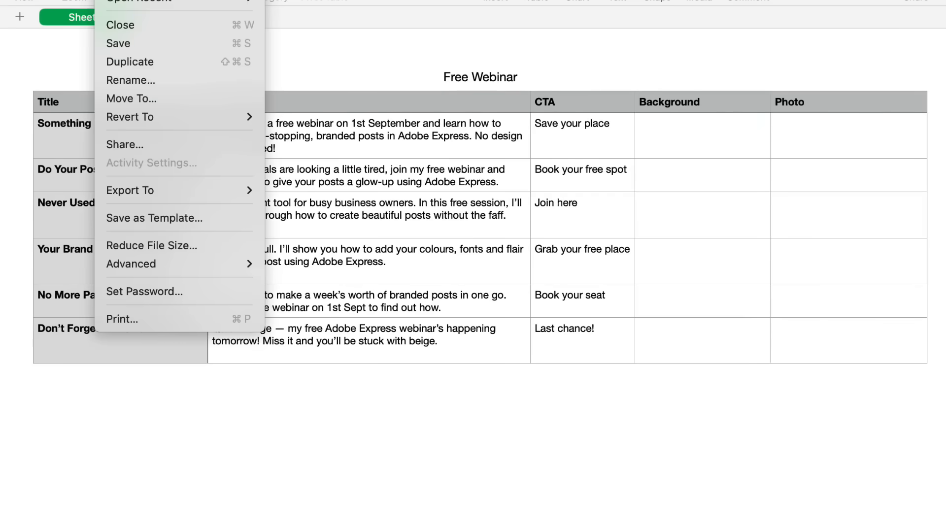
mouse_move(258, 190)
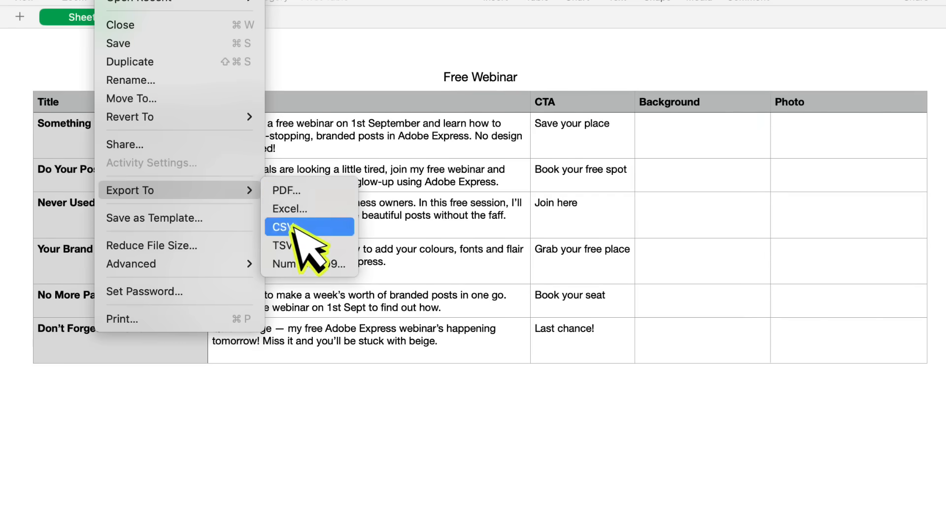
left_click(295, 226)
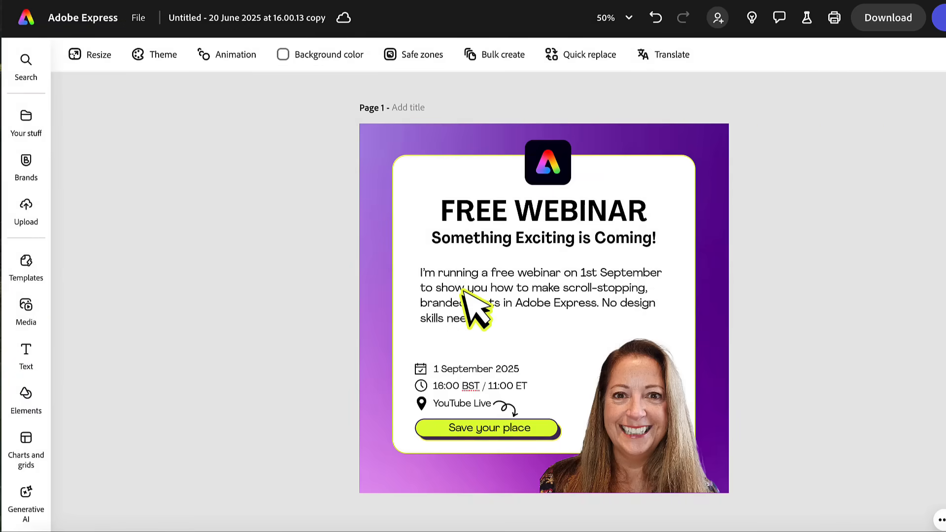
Switch to the webinar design in Adobe Express, start Bulk create, and import Free Webinar.csv as its data
left_click(500, 56)
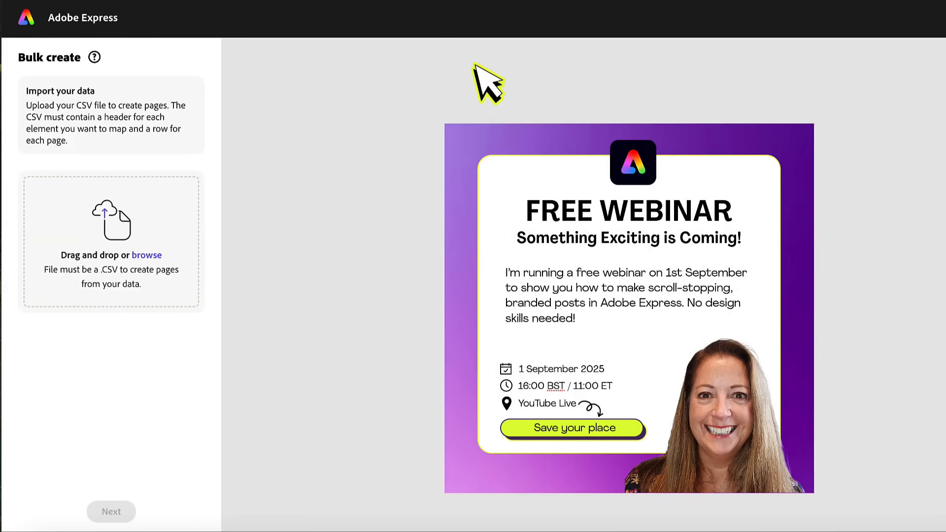
left_click(133, 249)
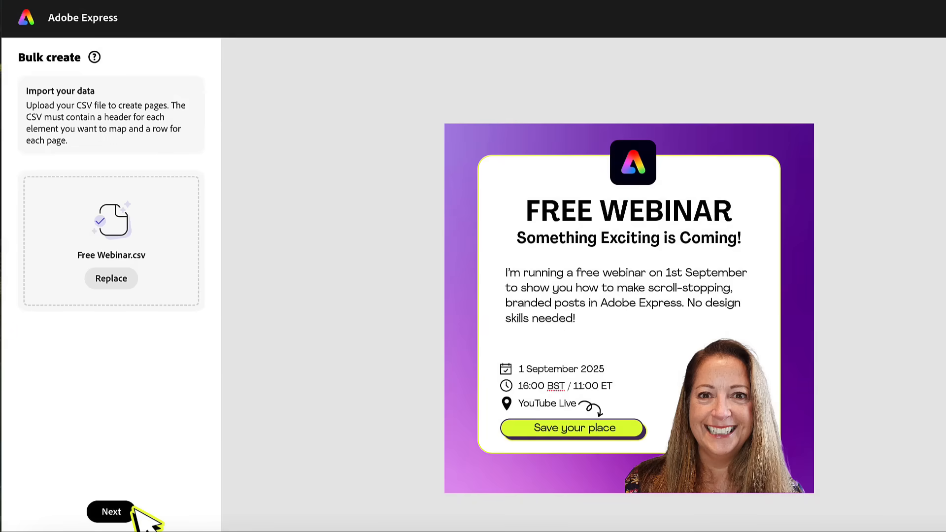
left_click(116, 512)
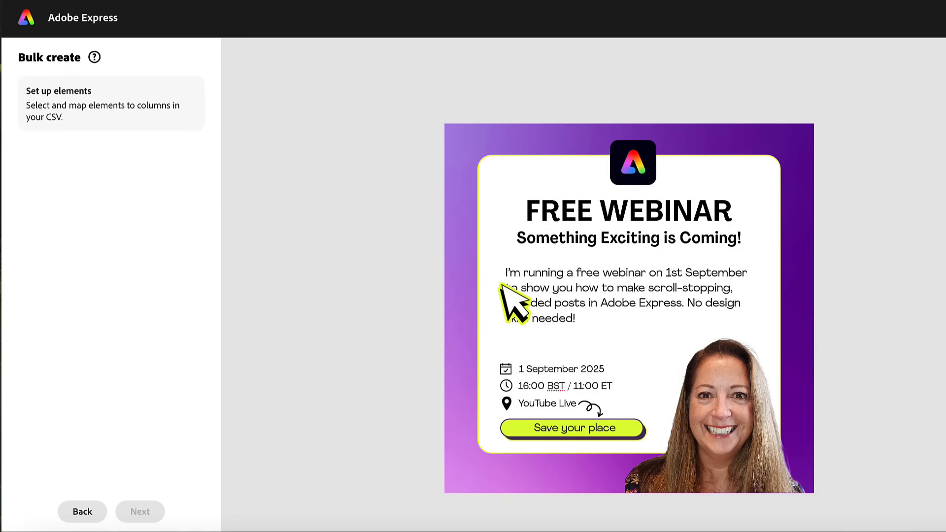
Connect the "Something Exciting is Coming!" subheading to the Title column
left_click(536, 239)
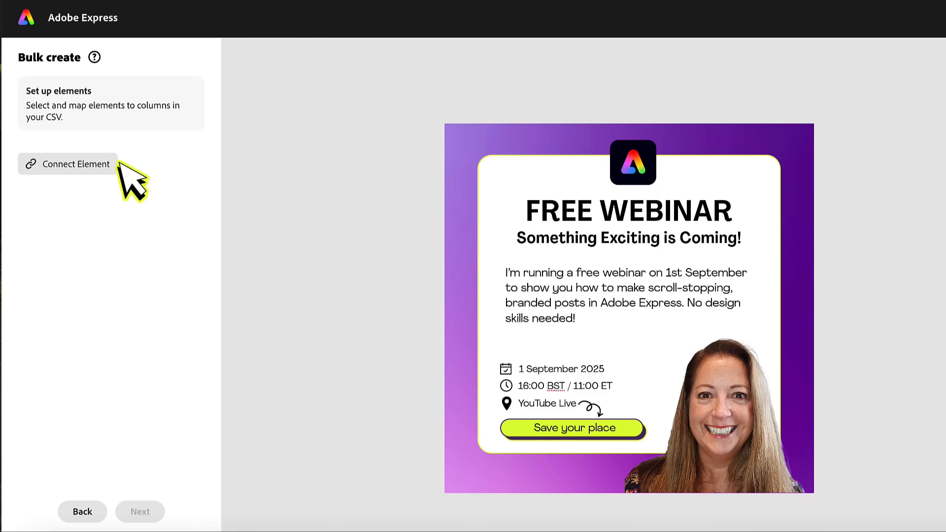
left_click(92, 164)
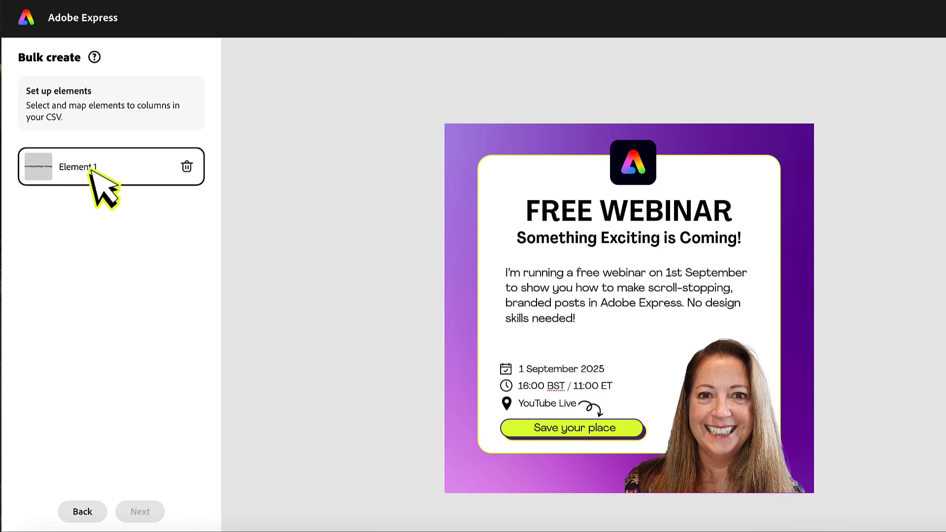
left_click(97, 171)
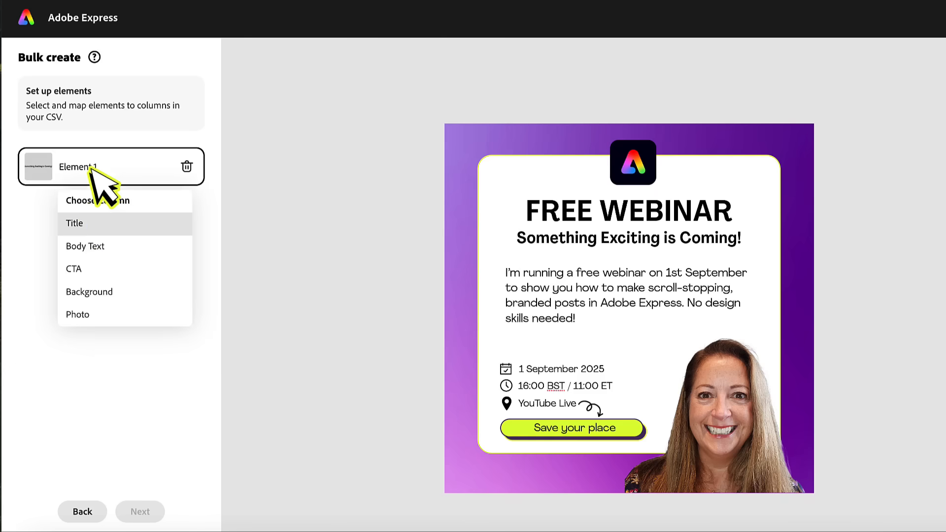
left_click(74, 224)
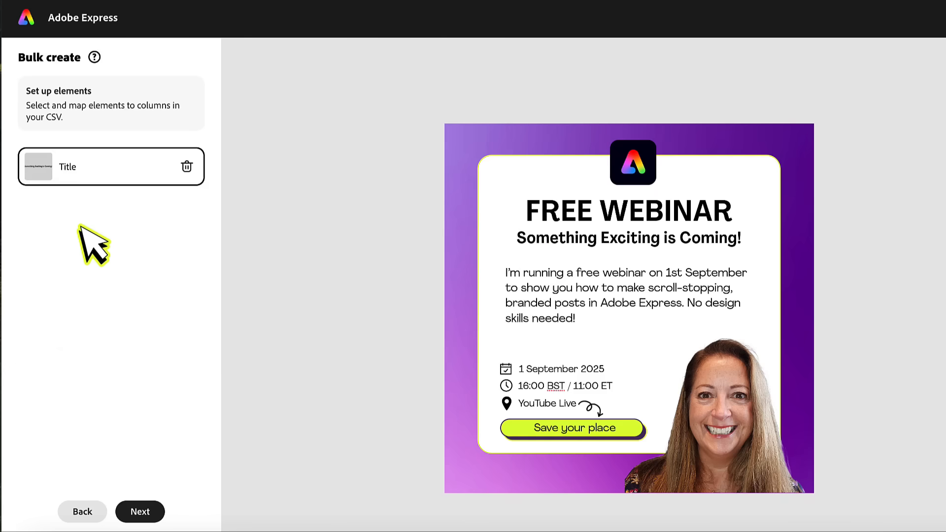
Connect the paragraph describing the free webinar to the Body Text column
left_click(515, 297)
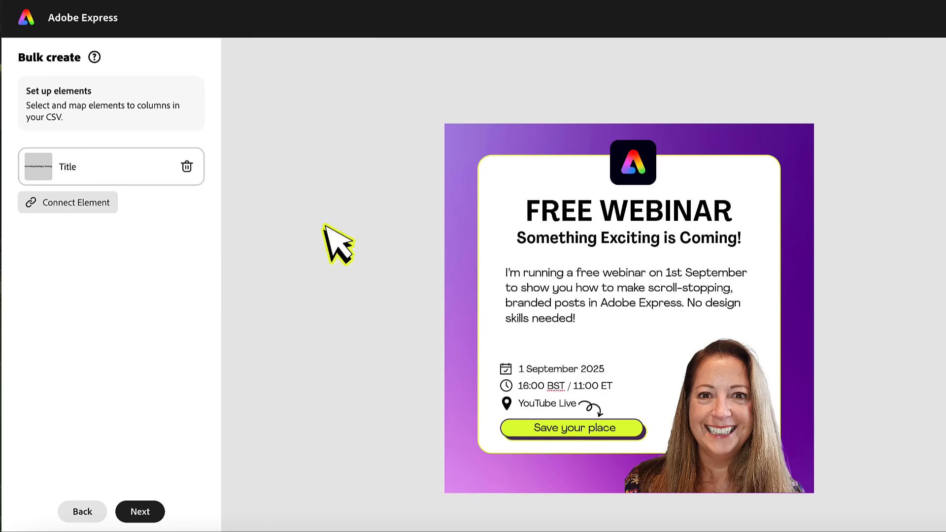
left_click(66, 202)
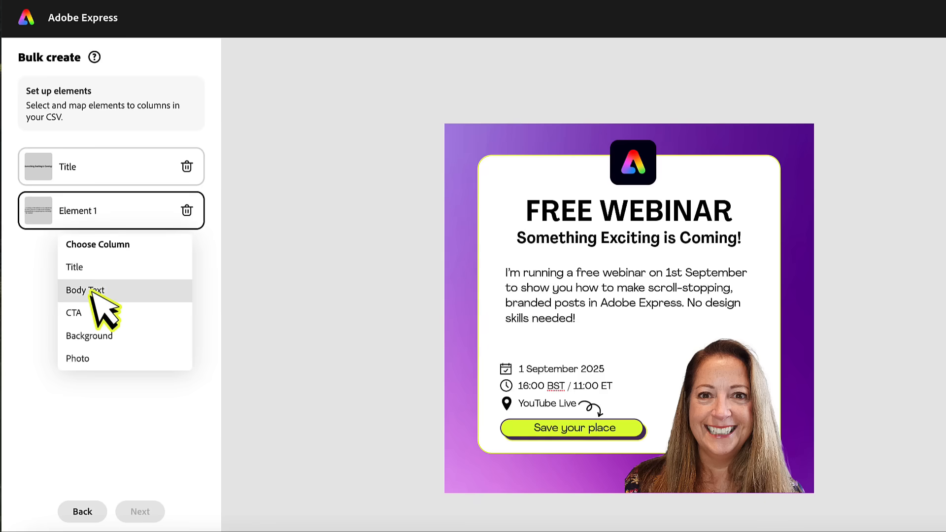
left_click(93, 289)
Connect the "Save your place" button text to the CTA column
left_click(554, 434)
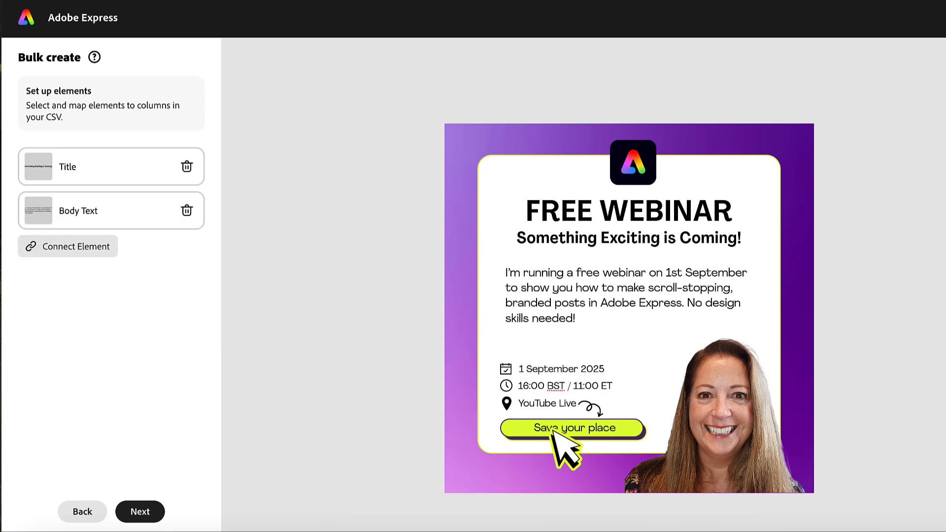
left_click(55, 249)
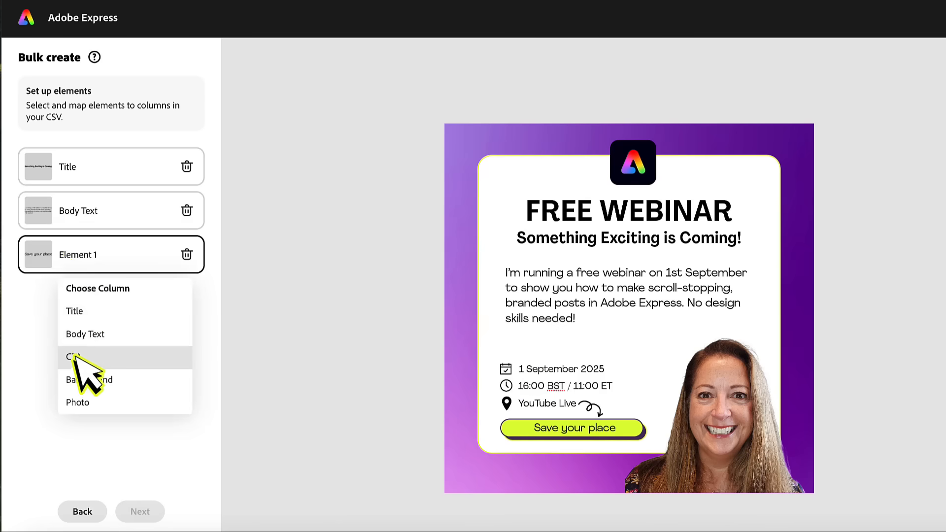
left_click(75, 357)
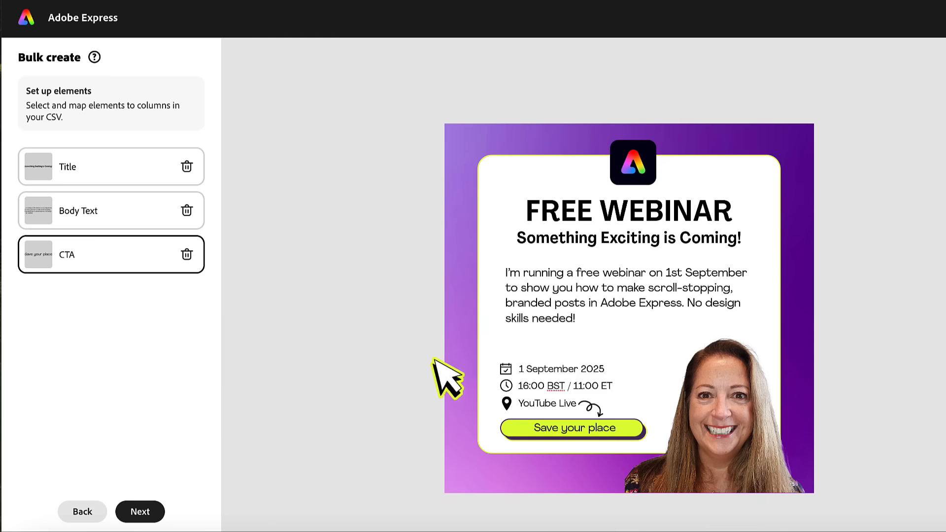
Connect the purple gradient background image as an element and name it Background to match the CSV column
left_click(457, 347)
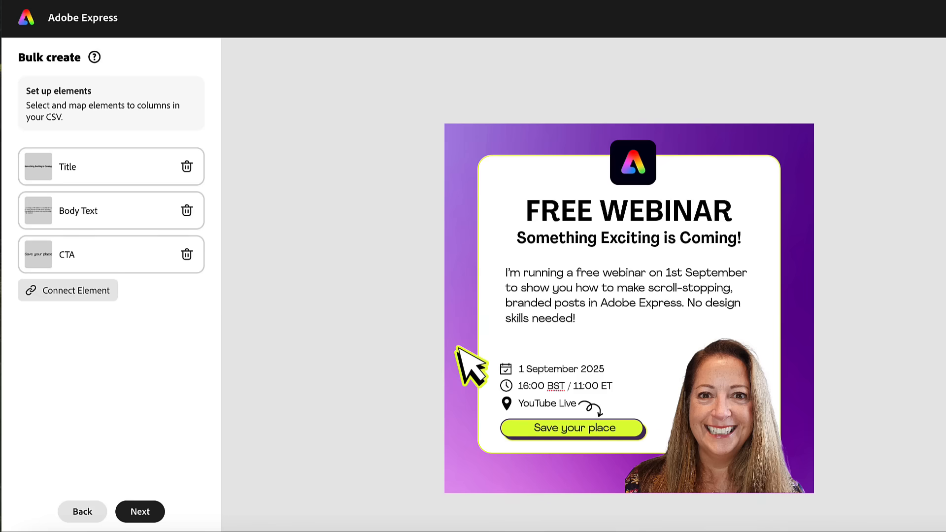
left_click(69, 294)
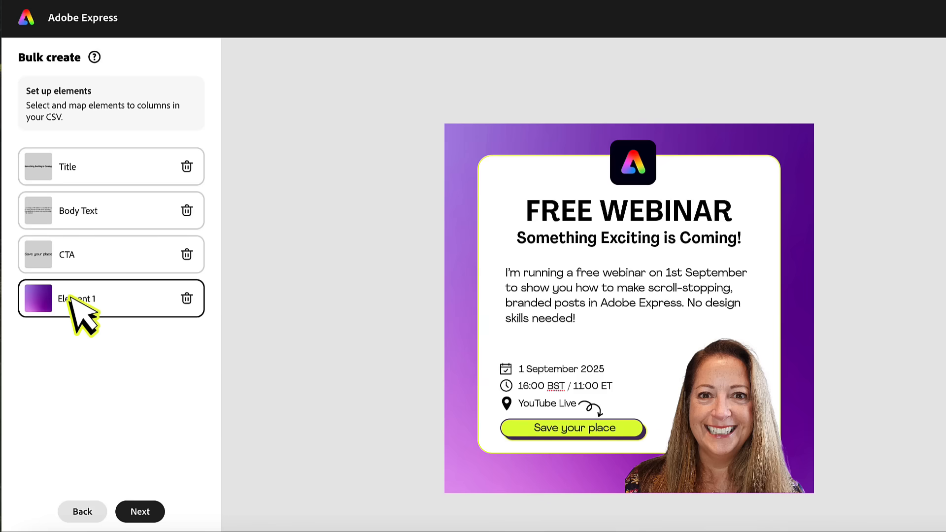
left_click(91, 299)
key("BackSpace")
key("BackSpace")
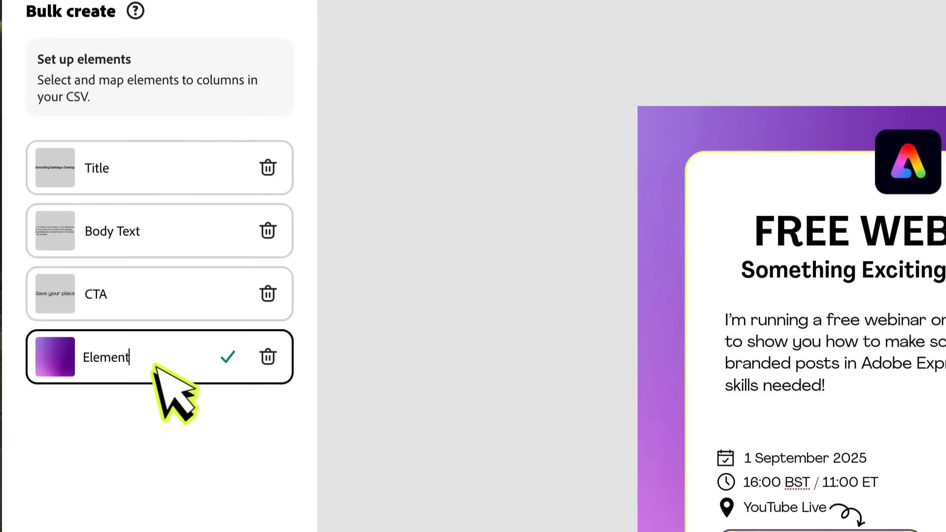
key("BackSpace")
key("BackSpace")
key("BackSpace")
key("BackSpace")
key("BackSpace")
key("BackSpace")
type("Background")
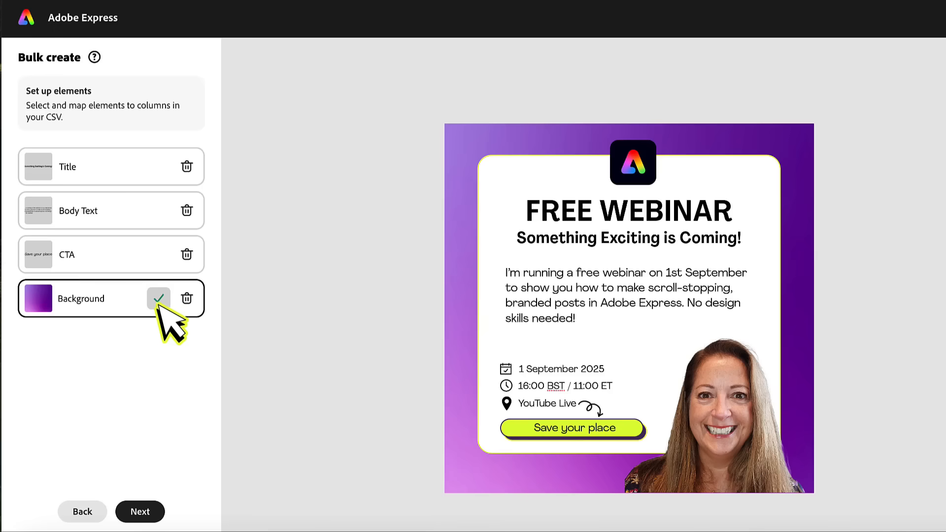
left_click(159, 299)
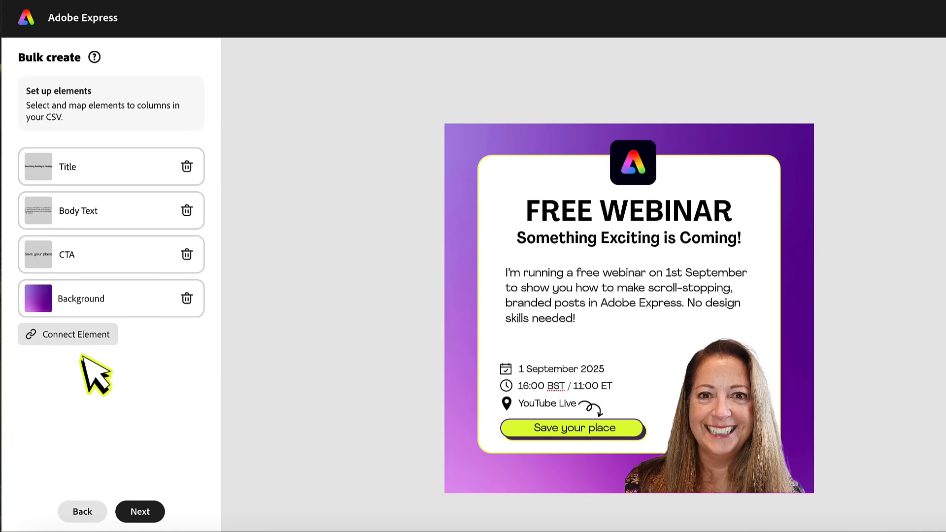
Connect the portrait photo as an element and name it Photo to match the CSV column
left_click(79, 336)
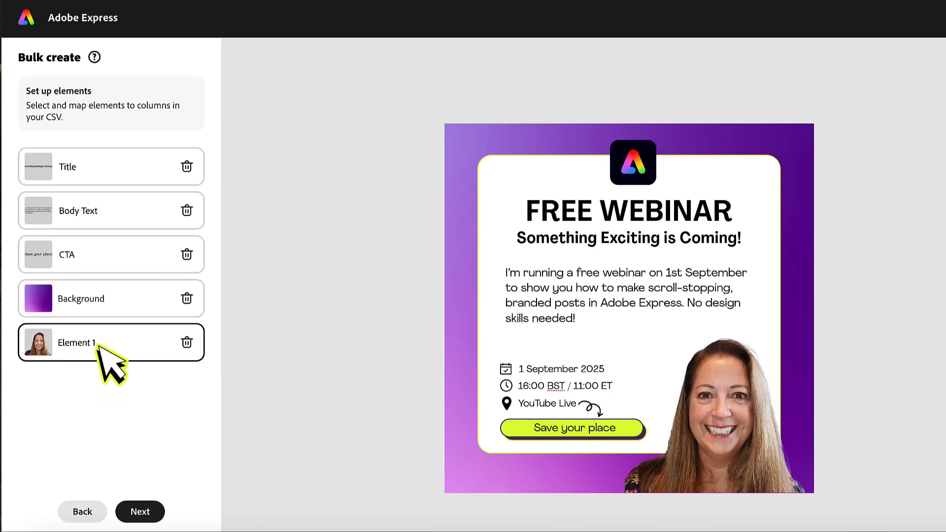
triple_click(69, 346)
type("Photo")
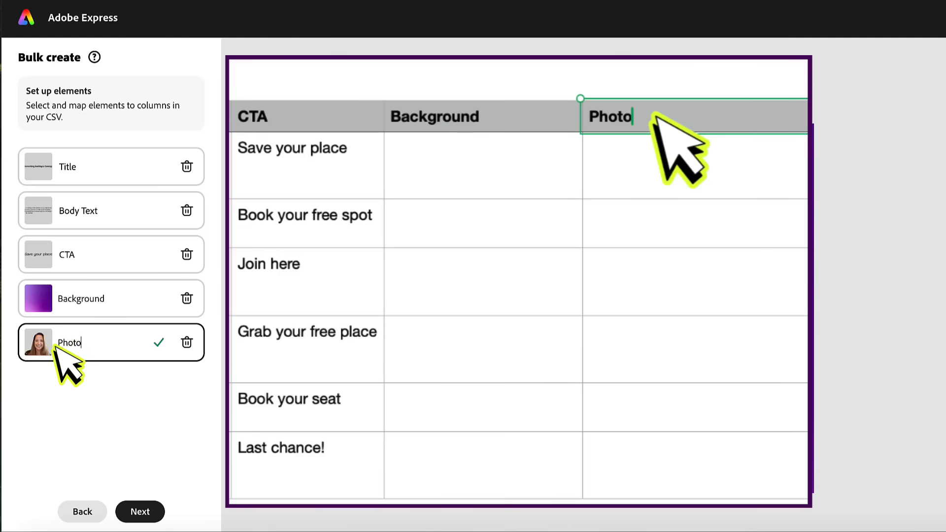
left_click(159, 342)
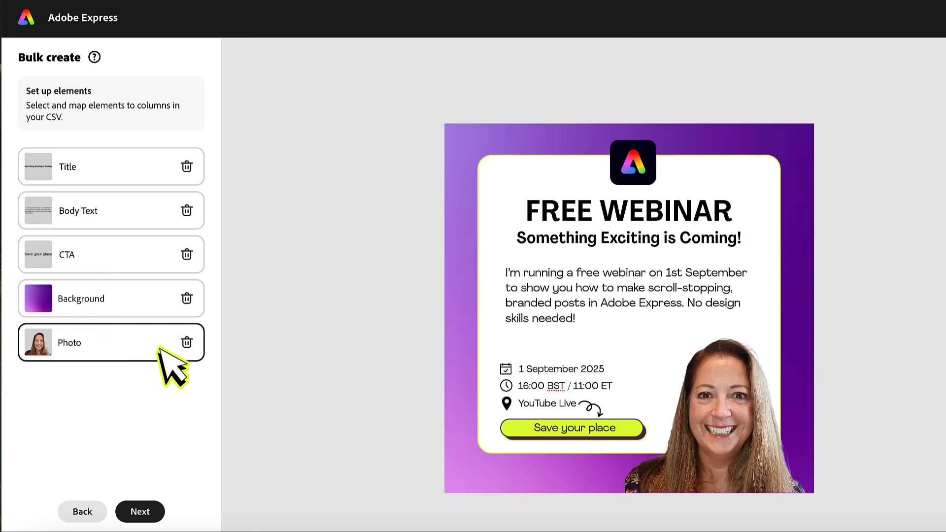
Continue to the variation preview, expand the data table and open the tool for adding multiple assets
left_click(141, 513)
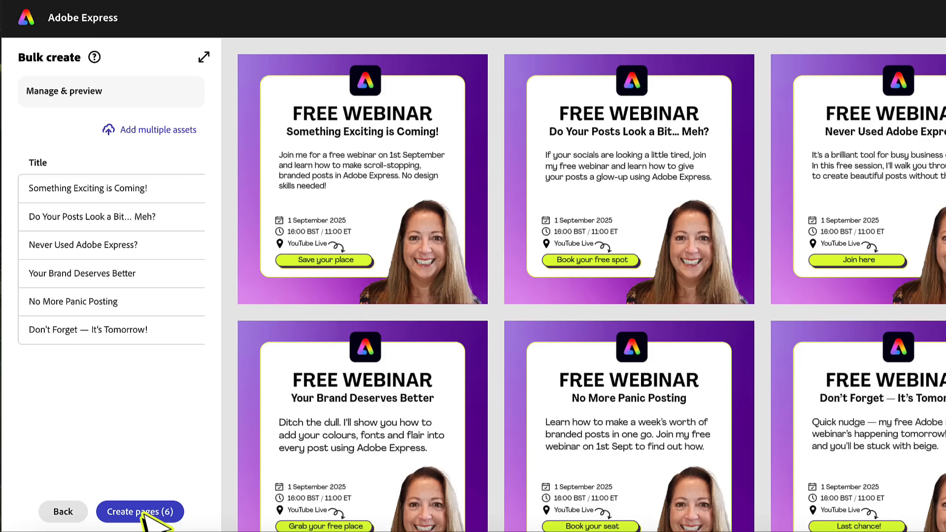
left_click(204, 57)
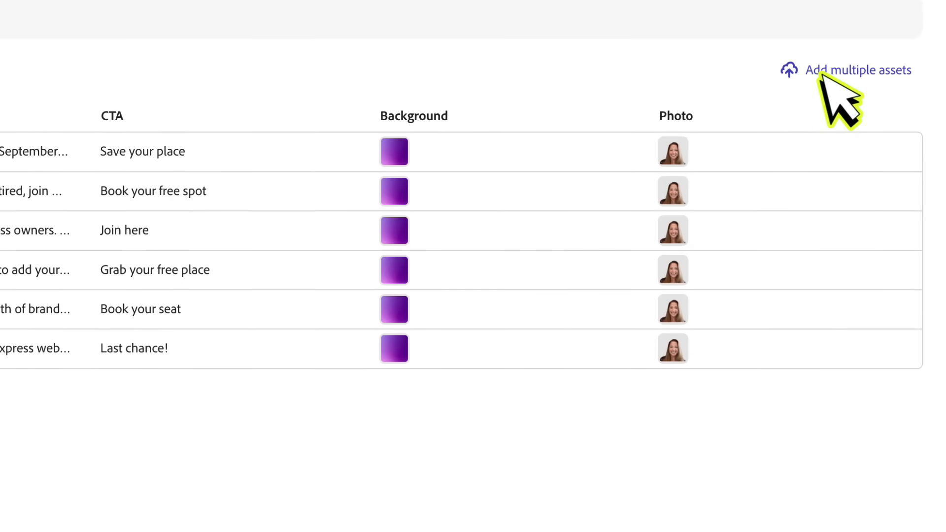
left_click(821, 74)
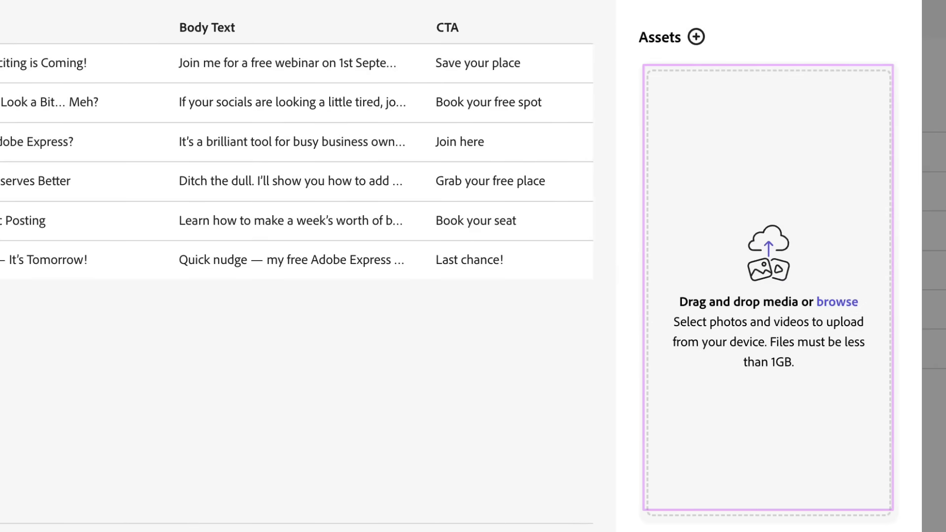
Upload the five portrait images 1.png to 5.png from the photo subfolder of Bulk Create as assets
left_click(837, 301)
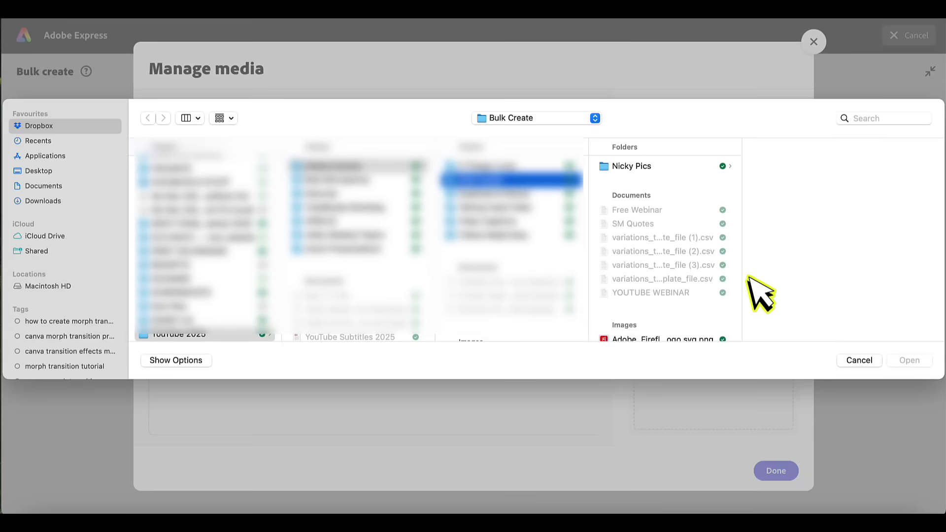
left_click(672, 166)
left_click(776, 166)
left_click(690, 236, "shift")
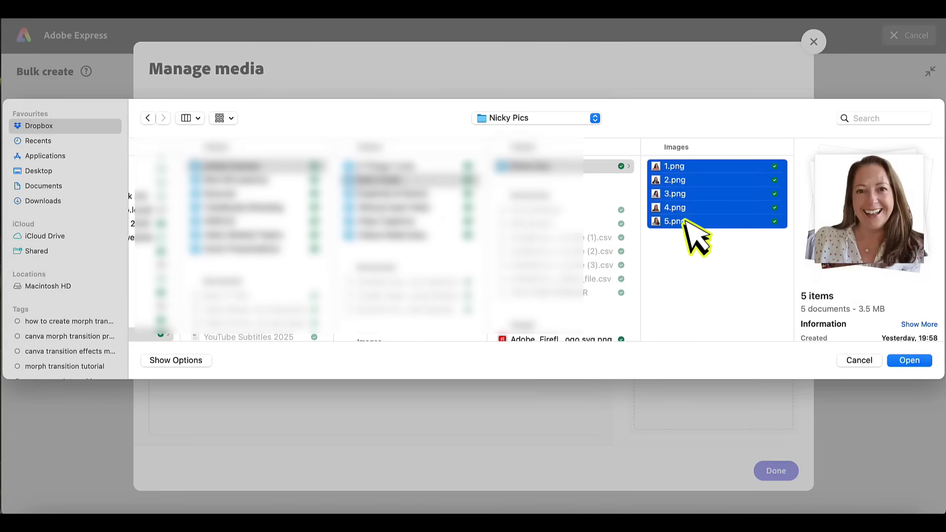
left_click(910, 360)
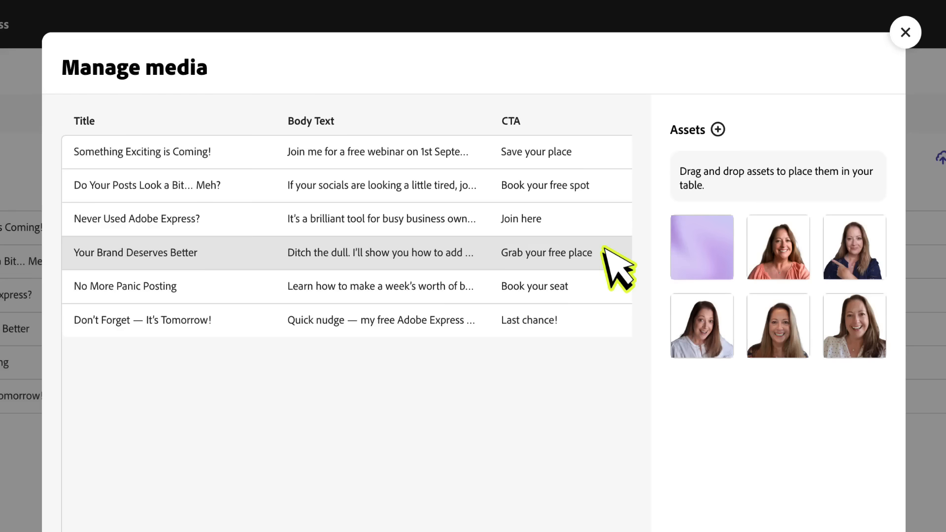
Place photos 1.png, 2.png and 3.png in rows 2, 3 and 4 of the Photo column, and 5.png in row 6
scroll(603, 249, "right", 10)
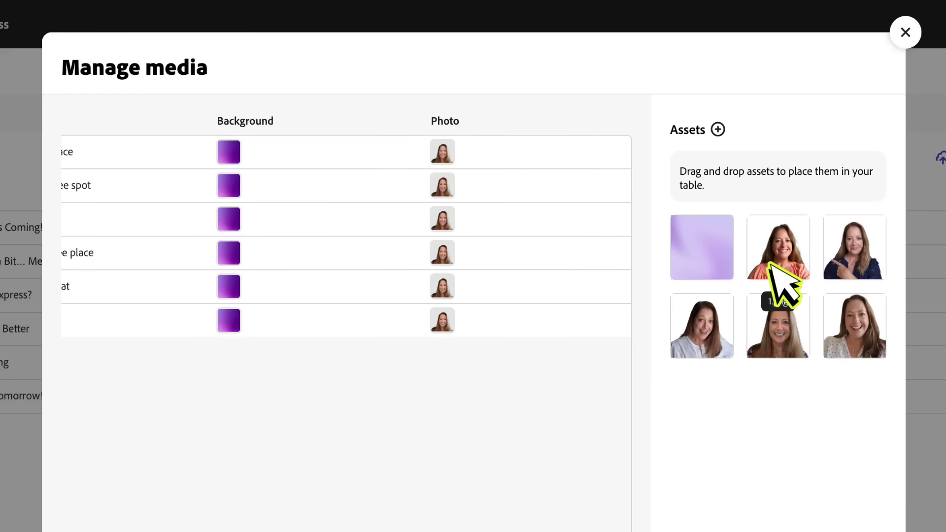
left_click_drag(777, 269, 459, 184)
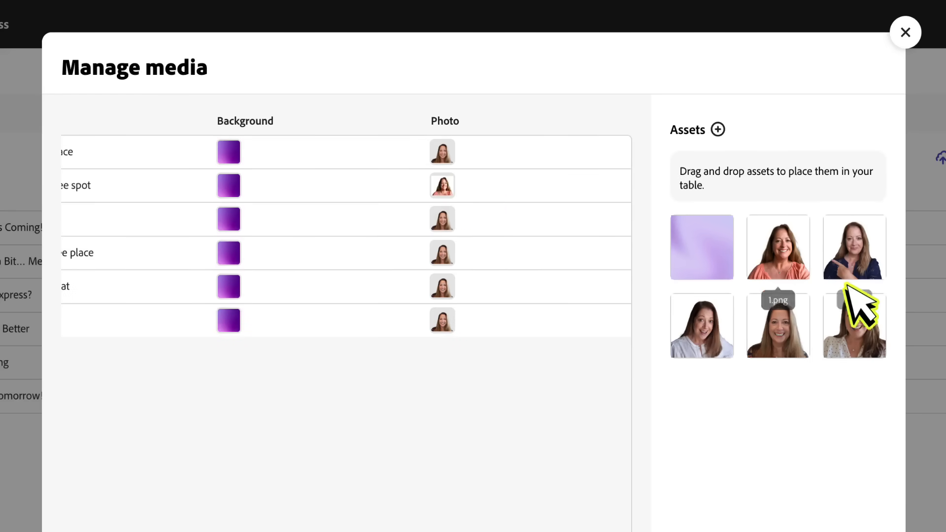
left_click_drag(855, 266, 460, 220)
left_click_drag(722, 342, 528, 254)
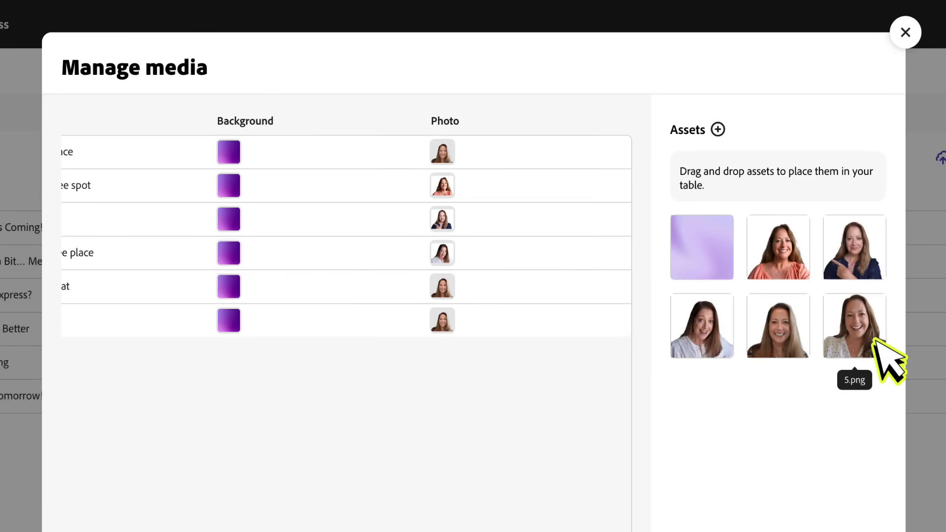
left_click_drag(872, 342, 484, 328)
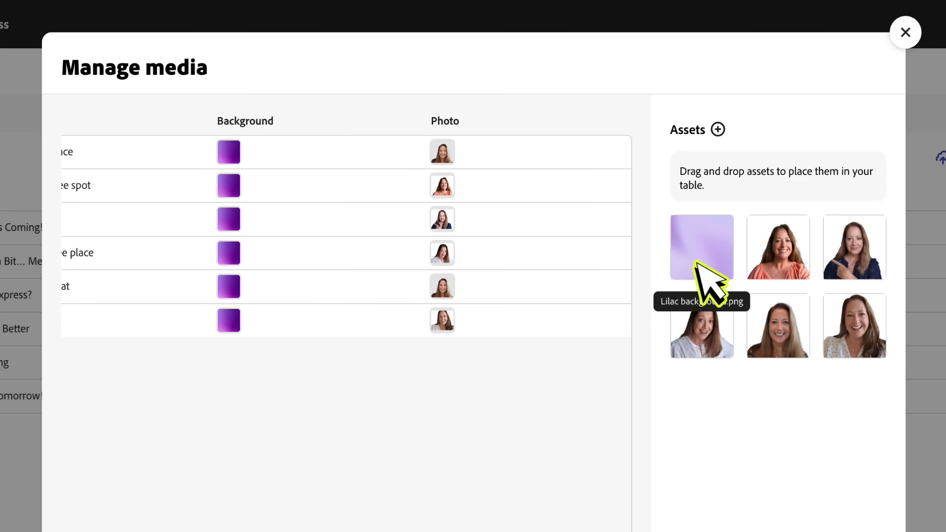
Place Lilac background.png in rows 2, 4 and 6 of the Background column and finish managing the media
left_click_drag(696, 263, 285, 196)
left_click_drag(719, 260, 226, 262)
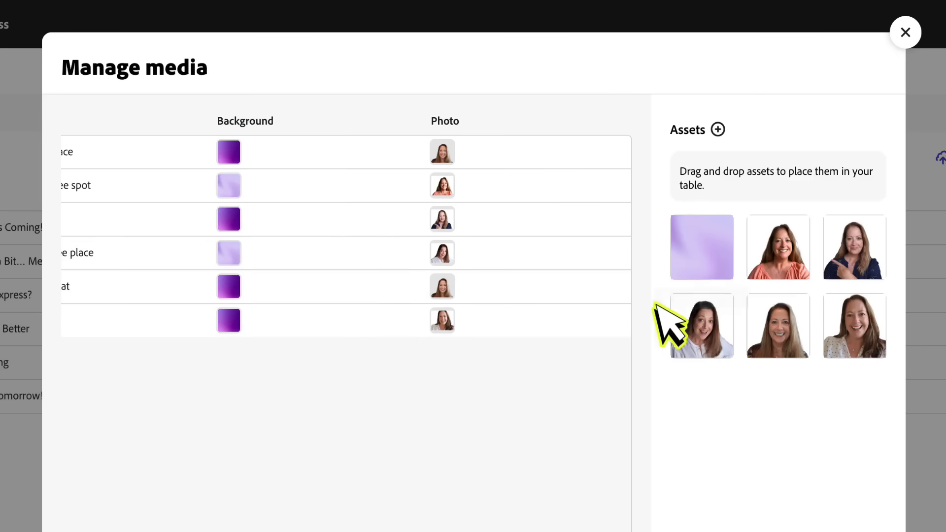
left_click_drag(700, 269, 267, 318)
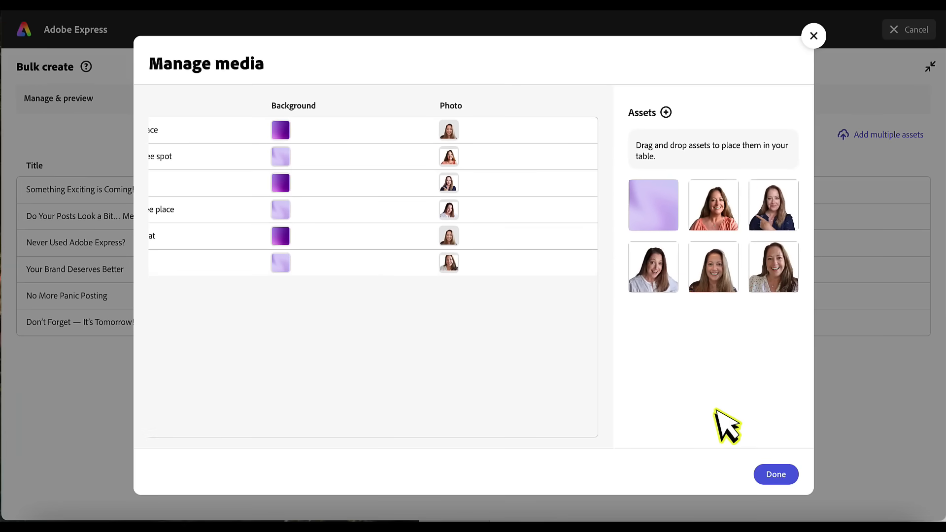
left_click(777, 474)
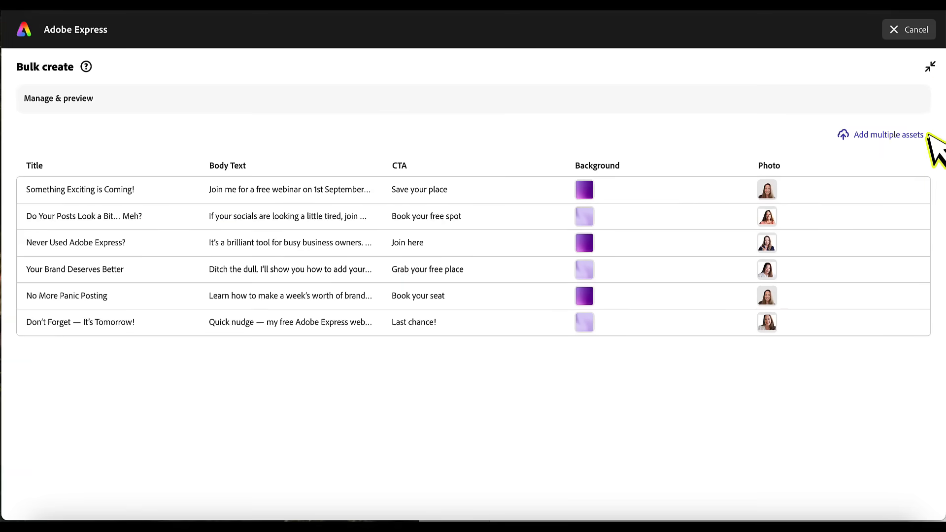
Collapse the data table, review the webinar post variations and create all six pages
left_click(931, 66)
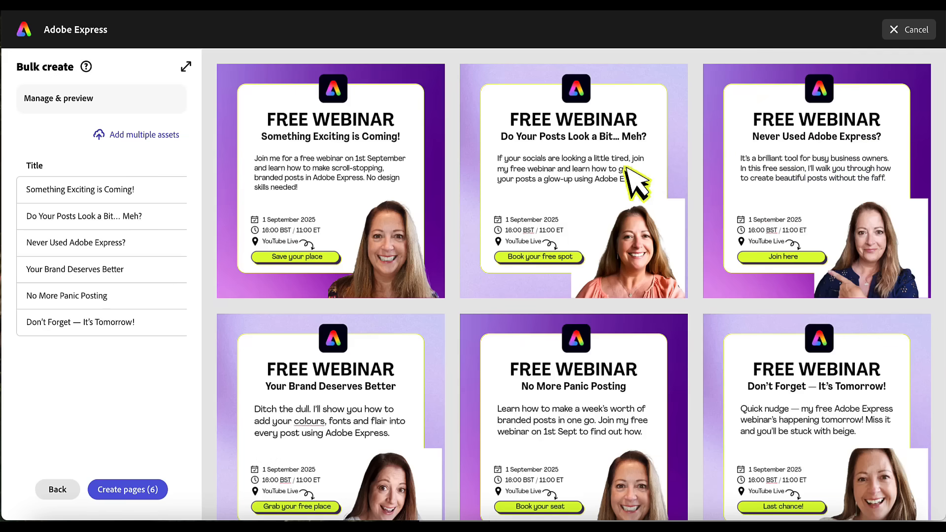
scroll(331, 245, "down", 1)
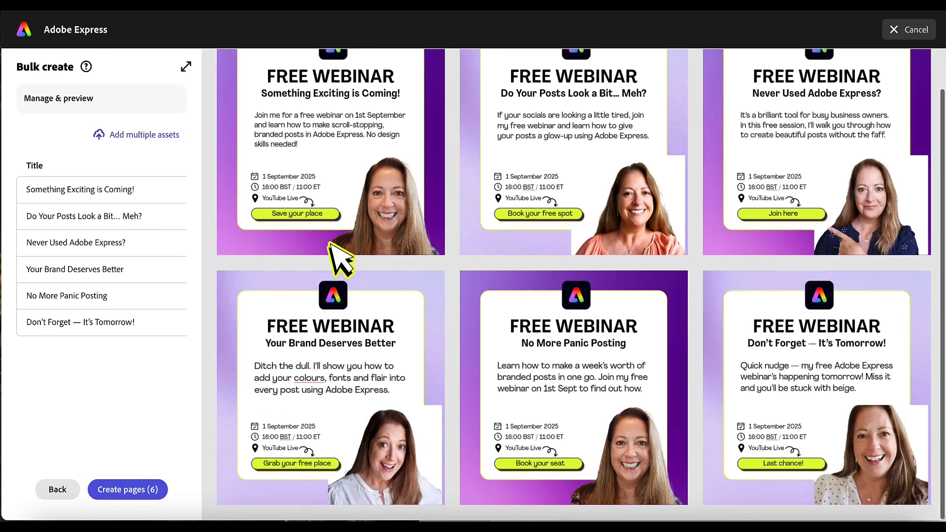
scroll(331, 243, "up", 1)
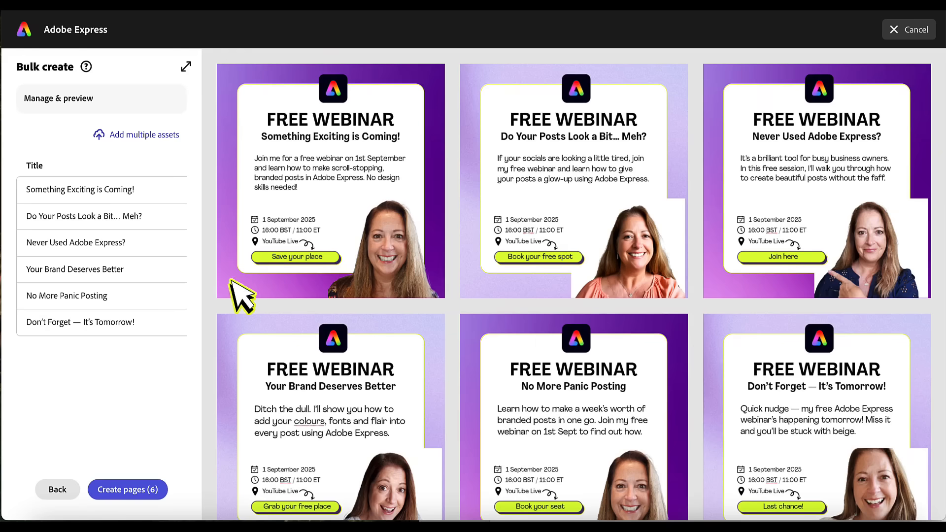
left_click(147, 500)
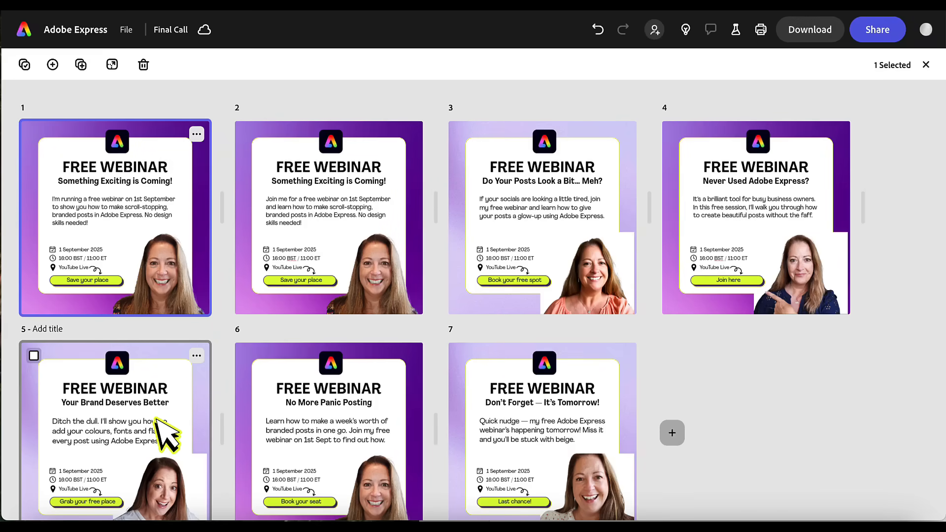
left_click(488, 216)
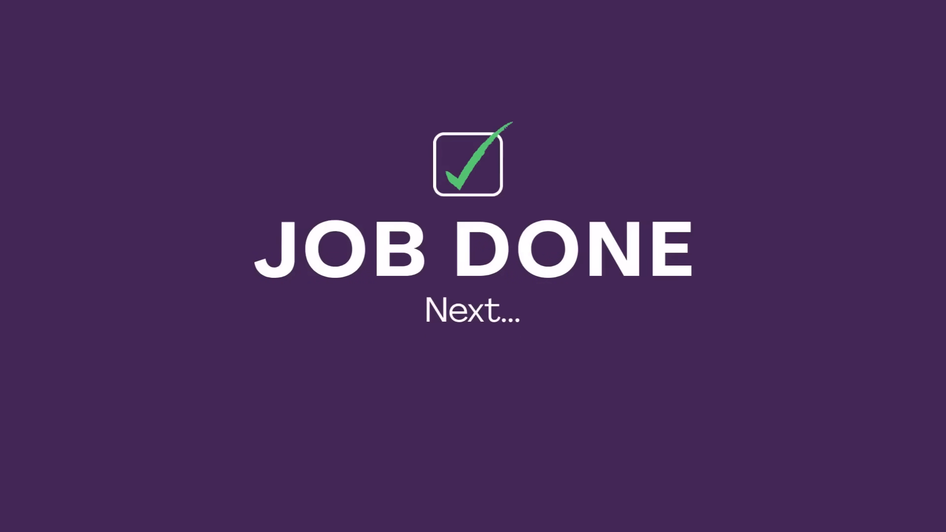
Download the selected "No More Panic Posting" page as a PNG
left_click(819, 40)
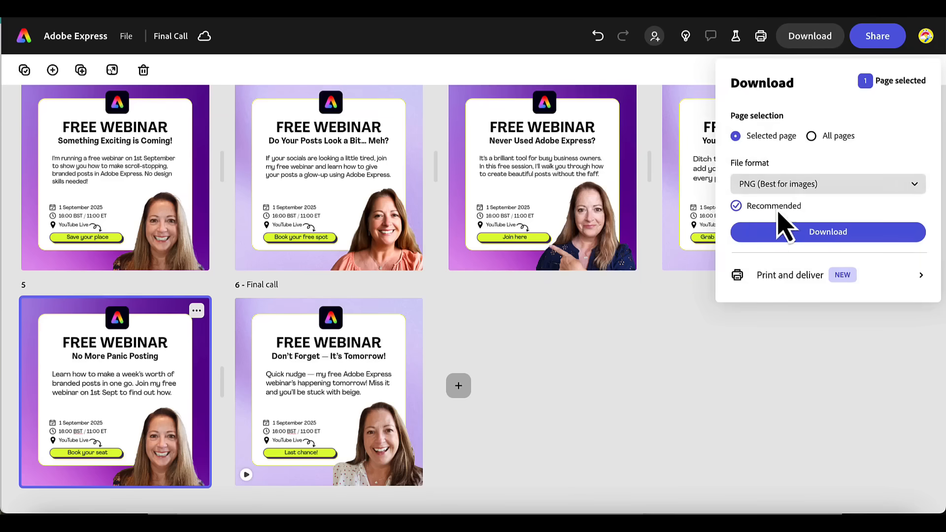
left_click(771, 232)
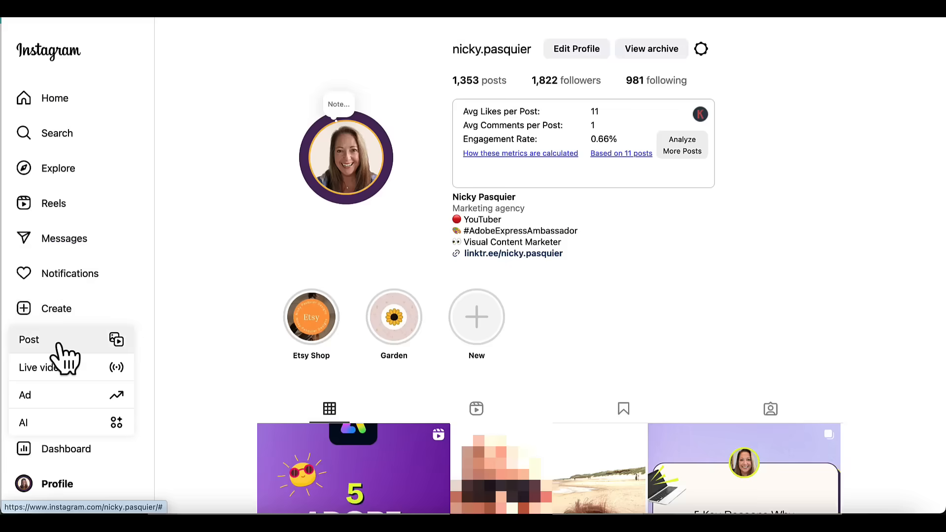
Switch to Instagram and start a new post with the "No More Panic Posting" image, keeping its crop and the Original filter
left_click(58, 344)
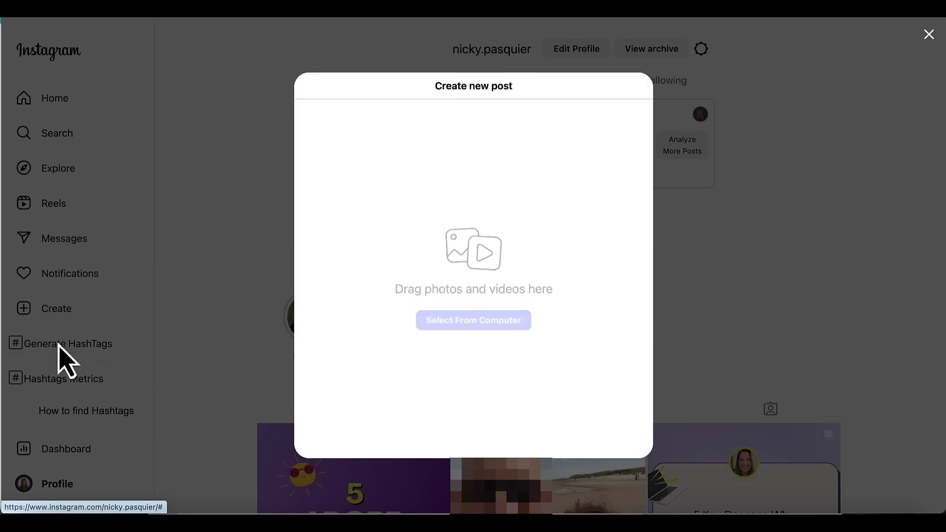
left_click(474, 323)
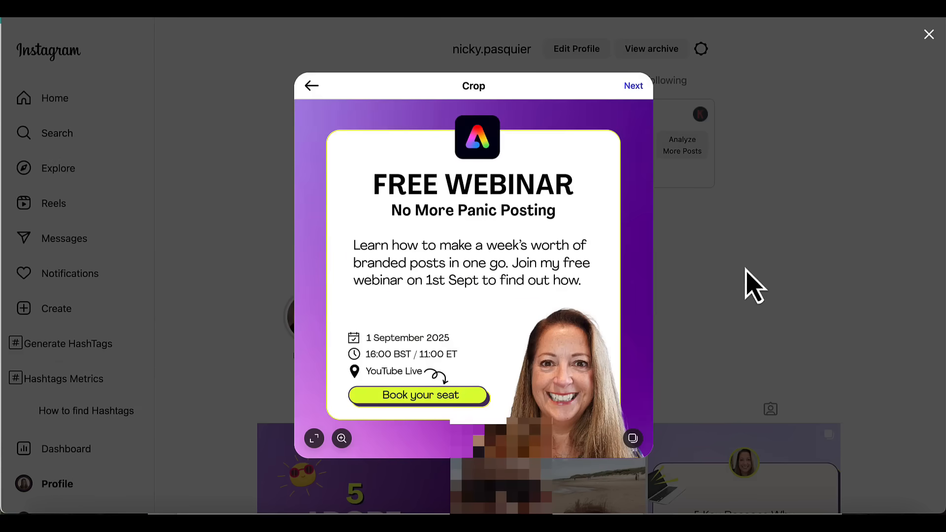
left_click(636, 87)
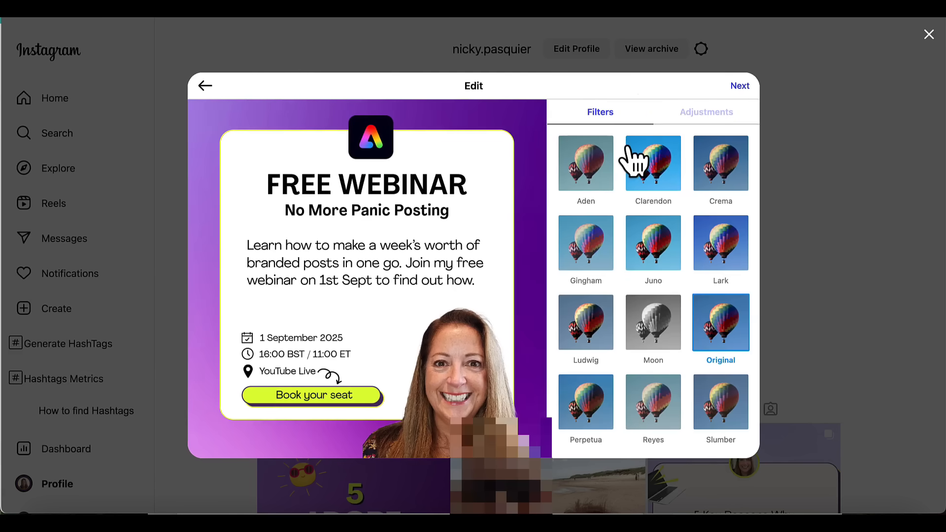
left_click(739, 87)
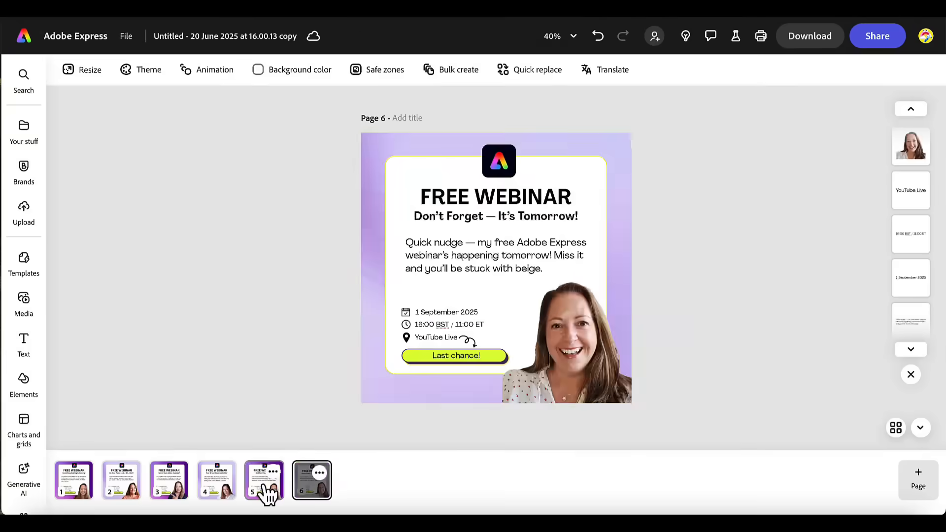
Switch to Adobe Express and open social media sharing for page 6, "Don't Forget — It's Tomorrow!"
left_click(266, 492)
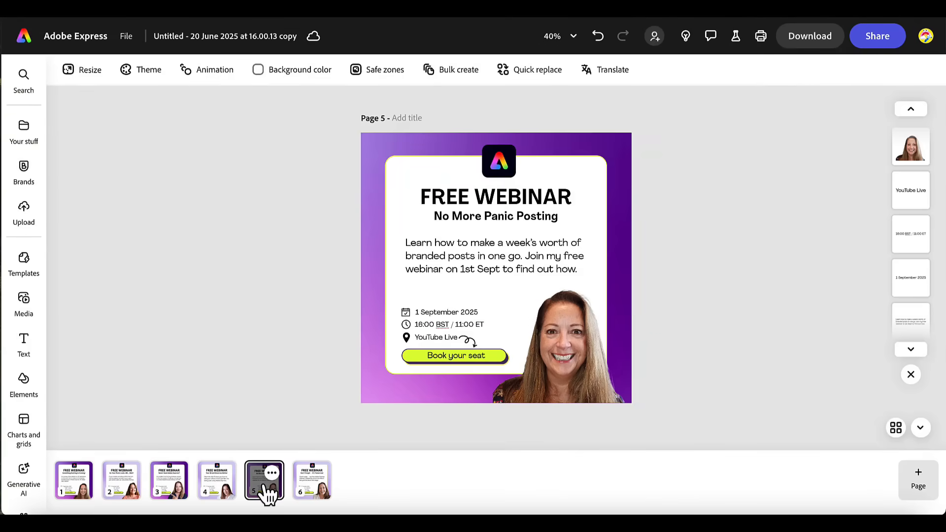
left_click(222, 496)
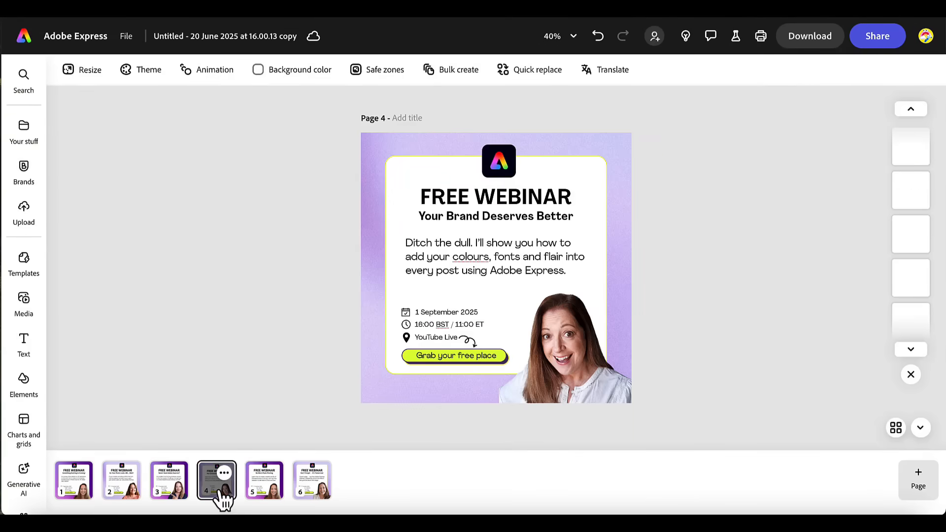
left_click(170, 495)
left_click(318, 491)
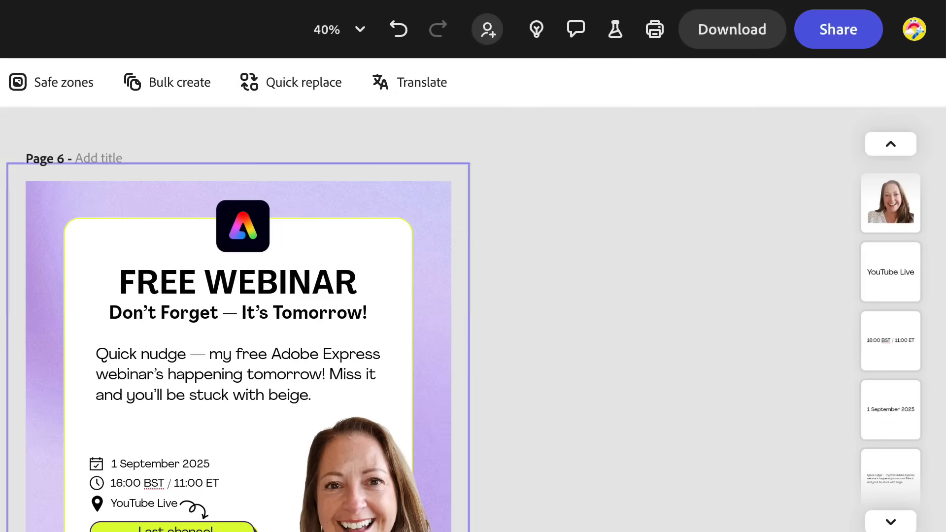
left_click(841, 37)
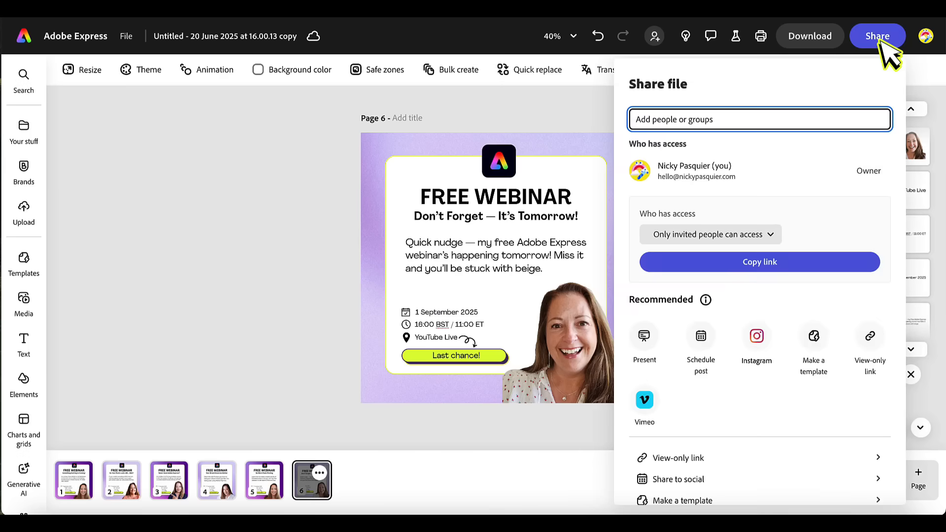
scroll(821, 408, "down", 2)
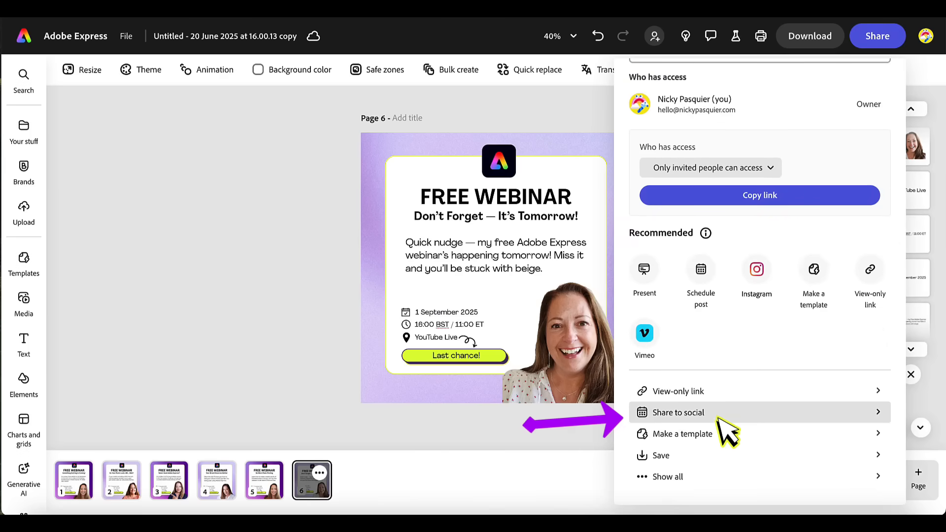
left_click(680, 414)
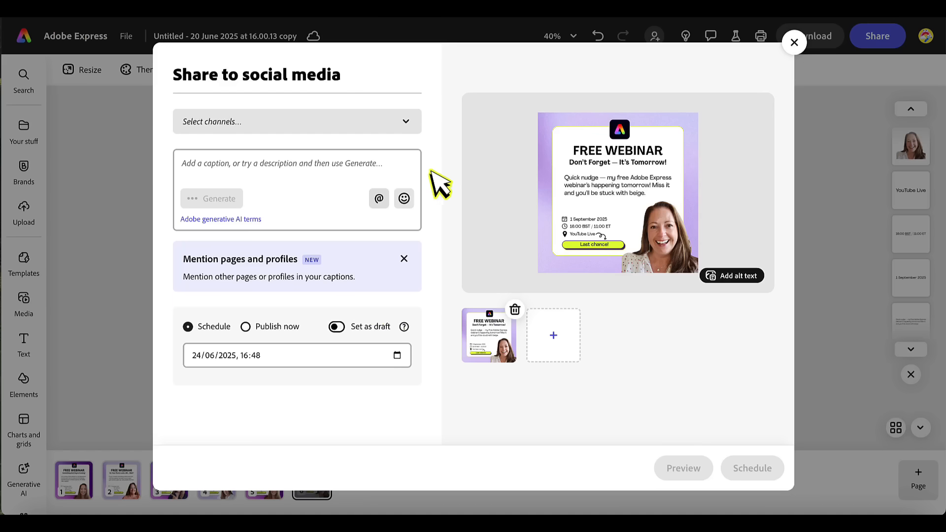
Choose the LinkedIn account as the posting channel and review the personal calendar's social account connections
left_click(406, 122)
left_click(406, 257)
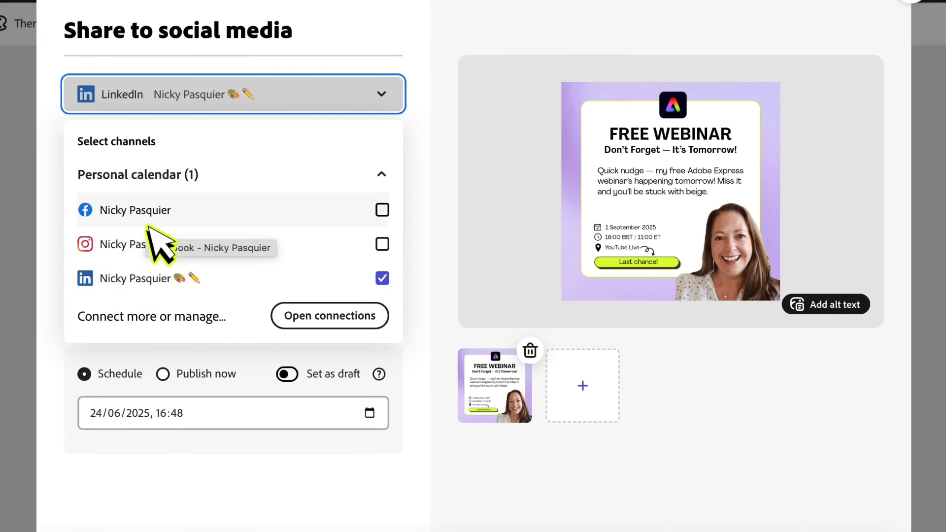
left_click(322, 318)
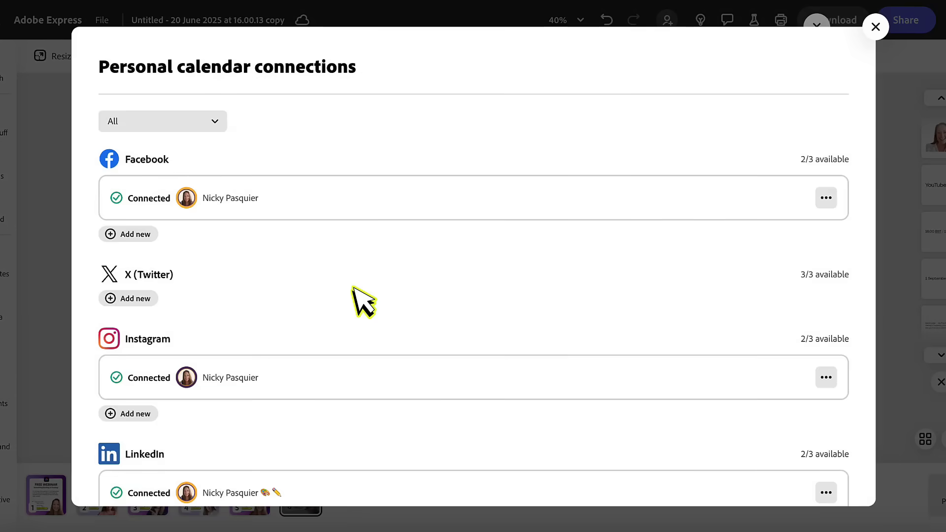
scroll(354, 288, "down", 5)
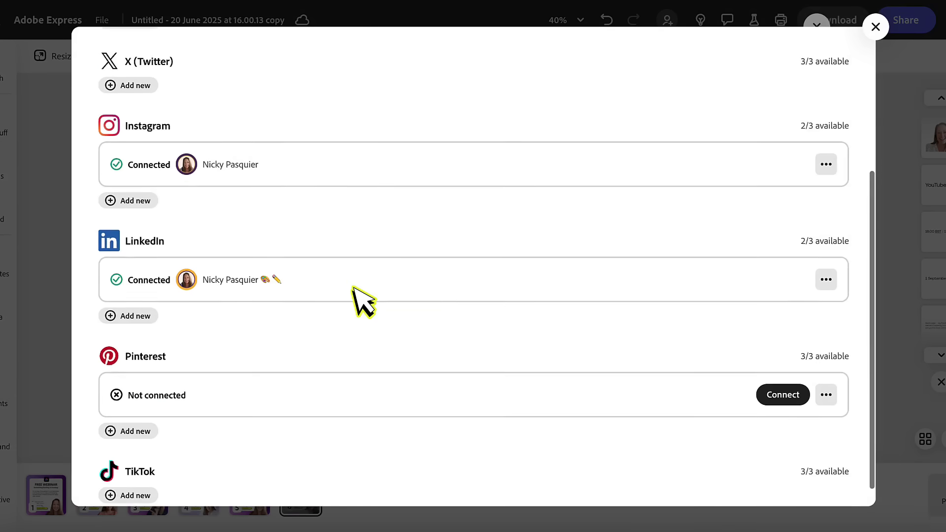
scroll(352, 288, "up", 5)
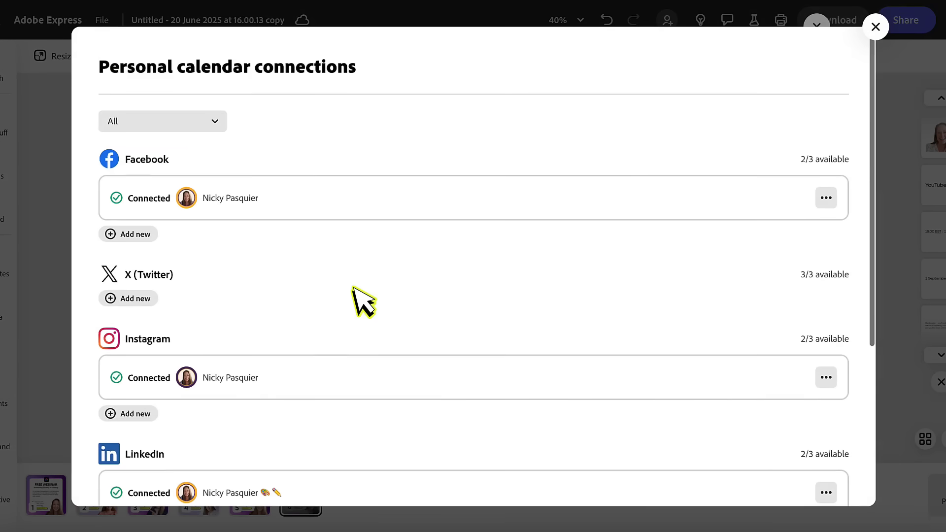
left_click(876, 27)
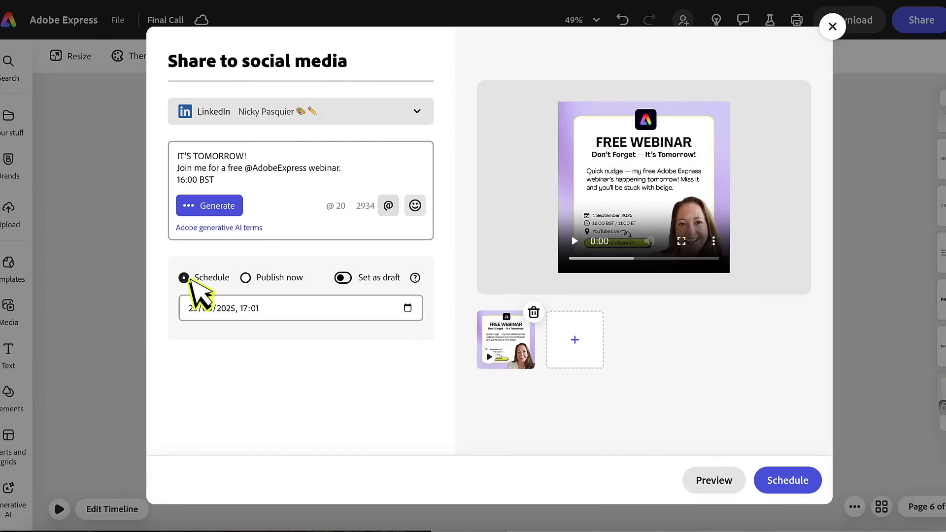
Choose scheduled publishing for the LinkedIn post and set its date and time to 31/08/2025, 20:05
left_click(197, 277)
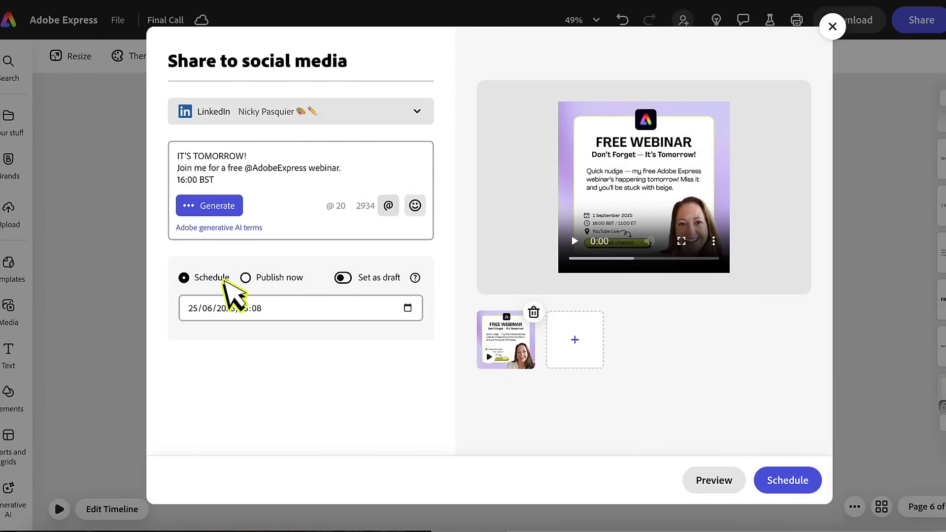
left_click(408, 308)
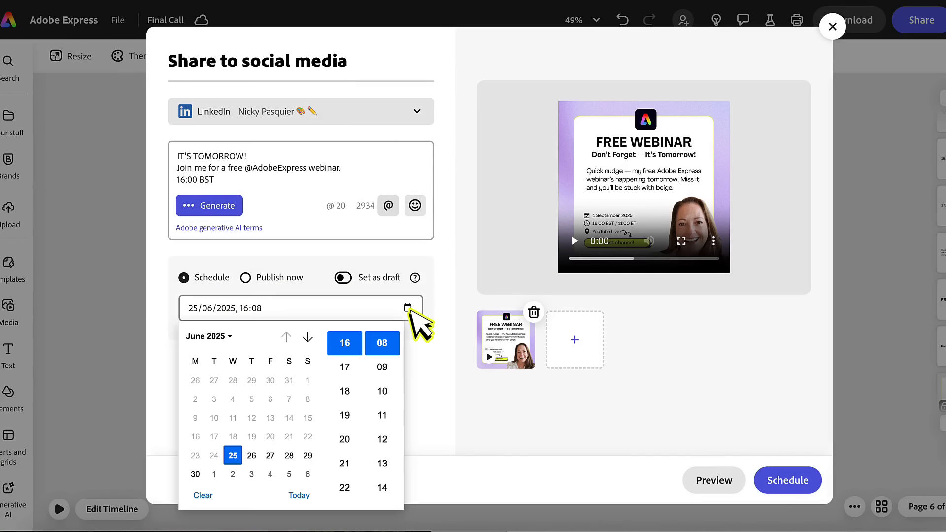
left_click(308, 337)
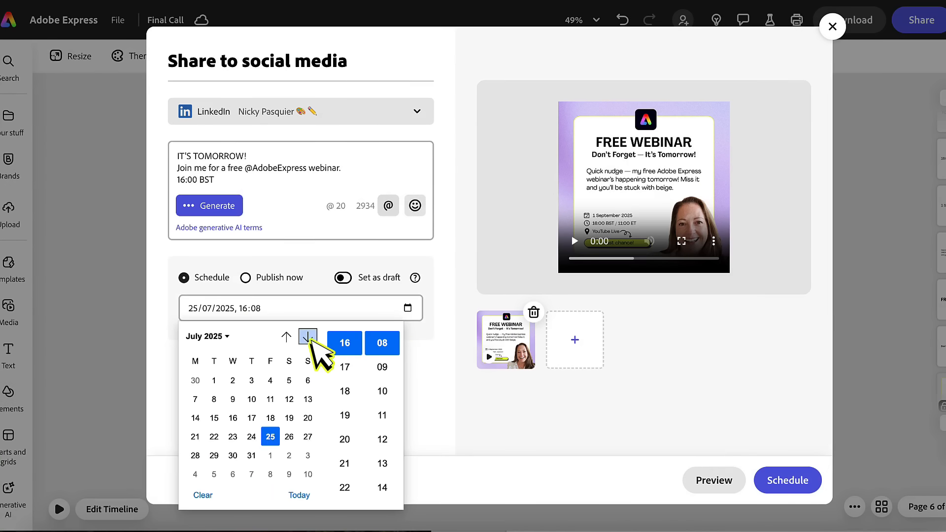
left_click(308, 338)
left_click(308, 455)
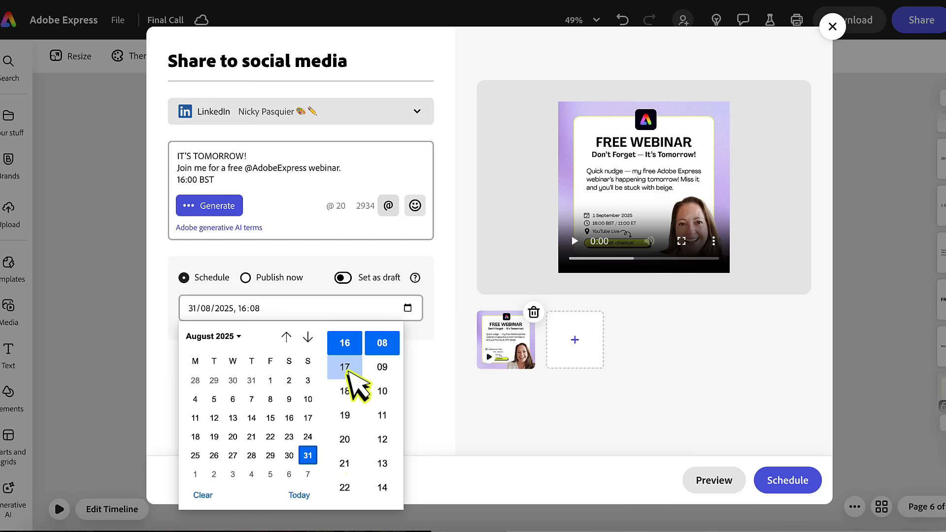
left_click(345, 440)
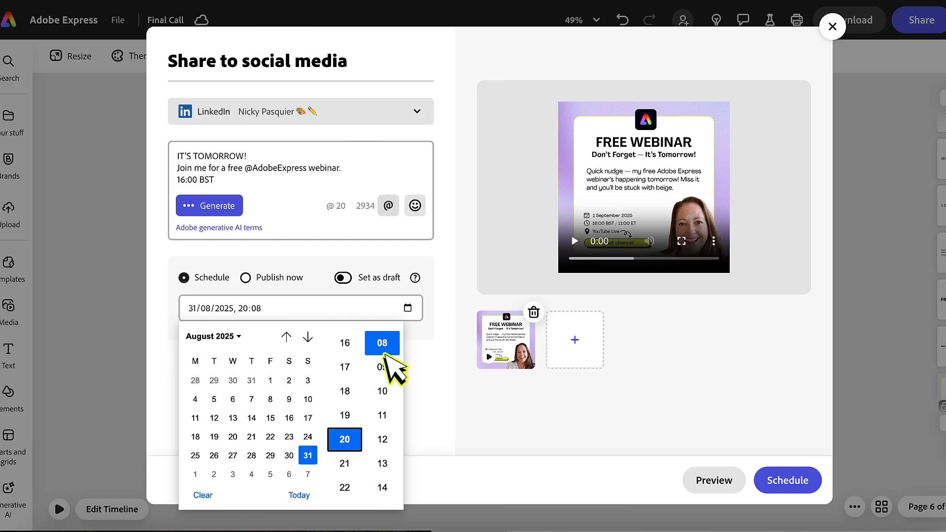
scroll(386, 355, "up", 2)
left_click(387, 365)
left_click(429, 389)
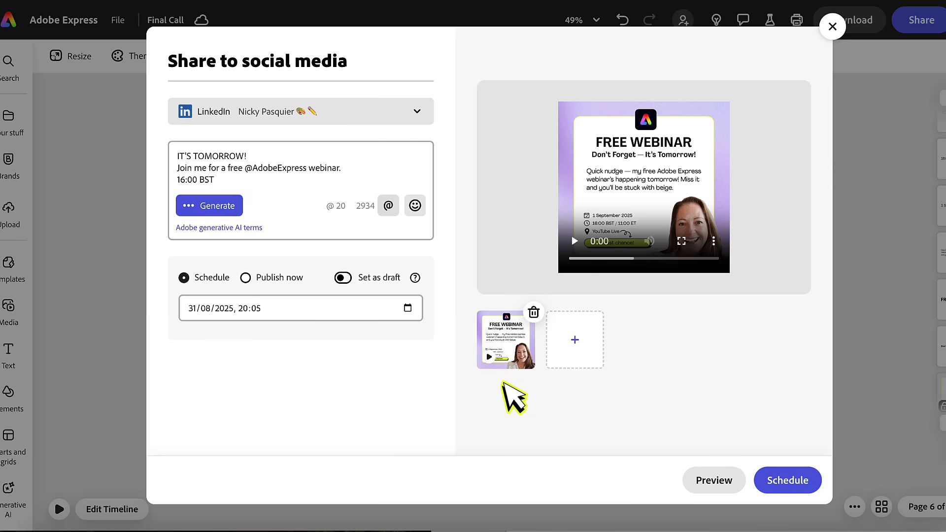
Schedule the LinkedIn post and preview its entry on 31 August in the scheduling calendar
left_click(779, 484)
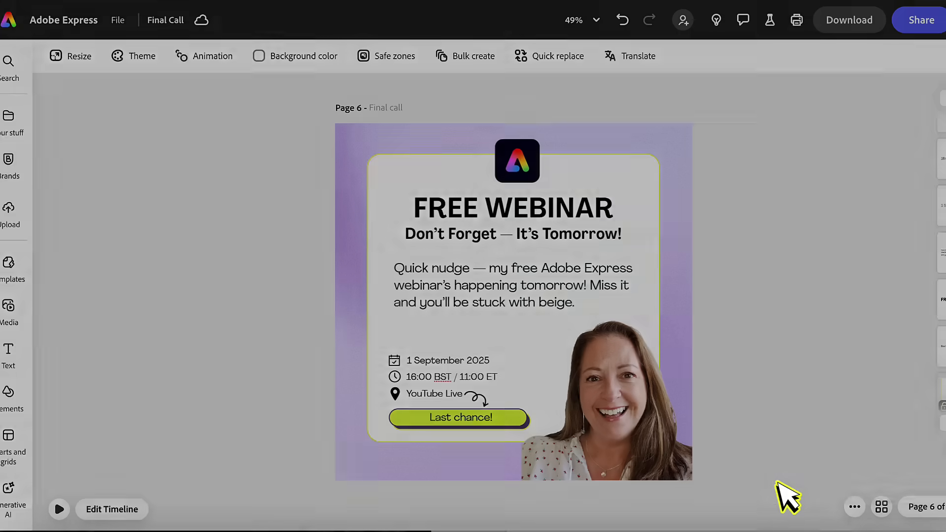
left_click(617, 498)
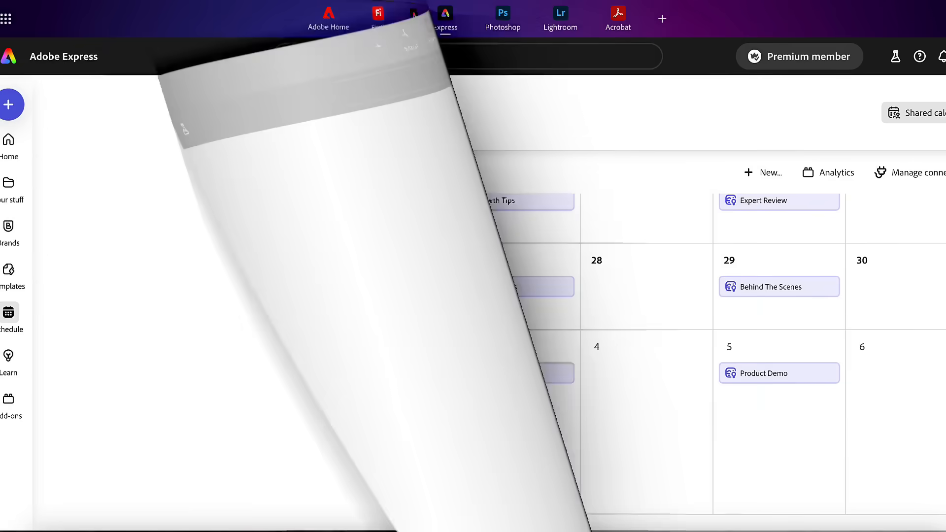
mouse_move(230, 402)
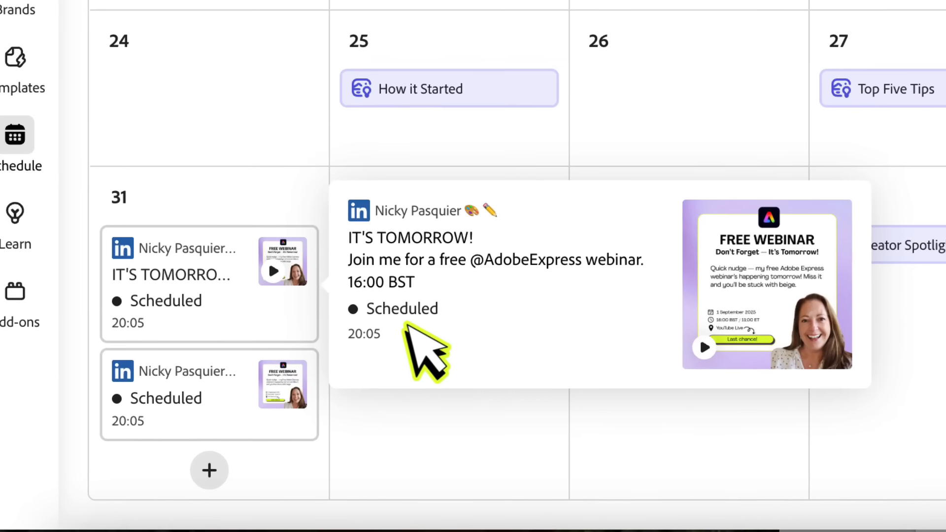